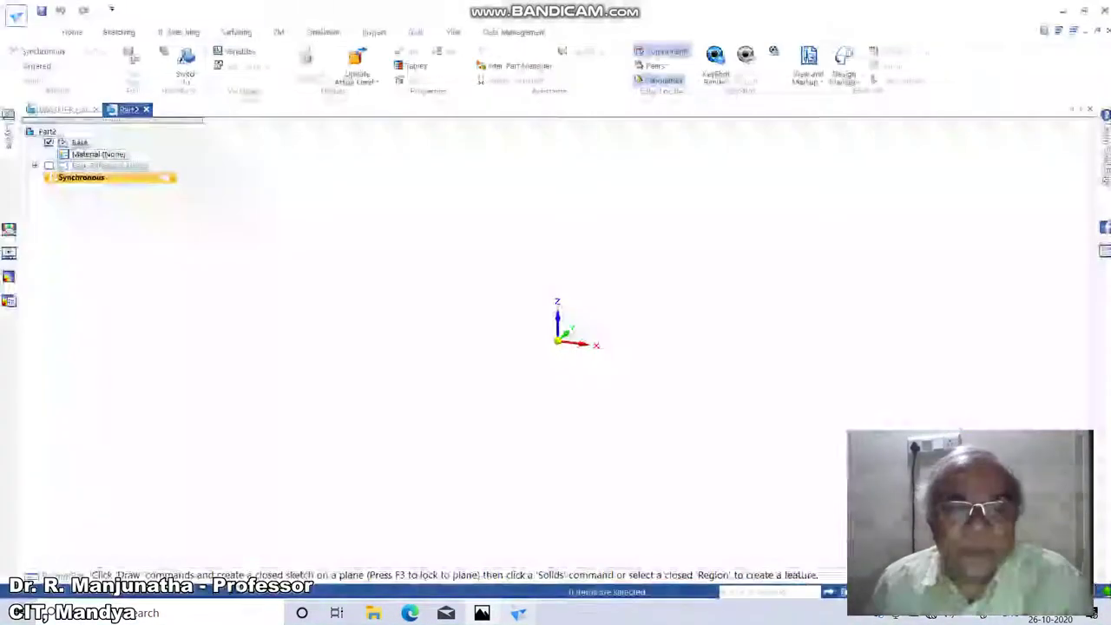
# Hide the base coordinate system of the new part
pyautogui.click(559, 339)
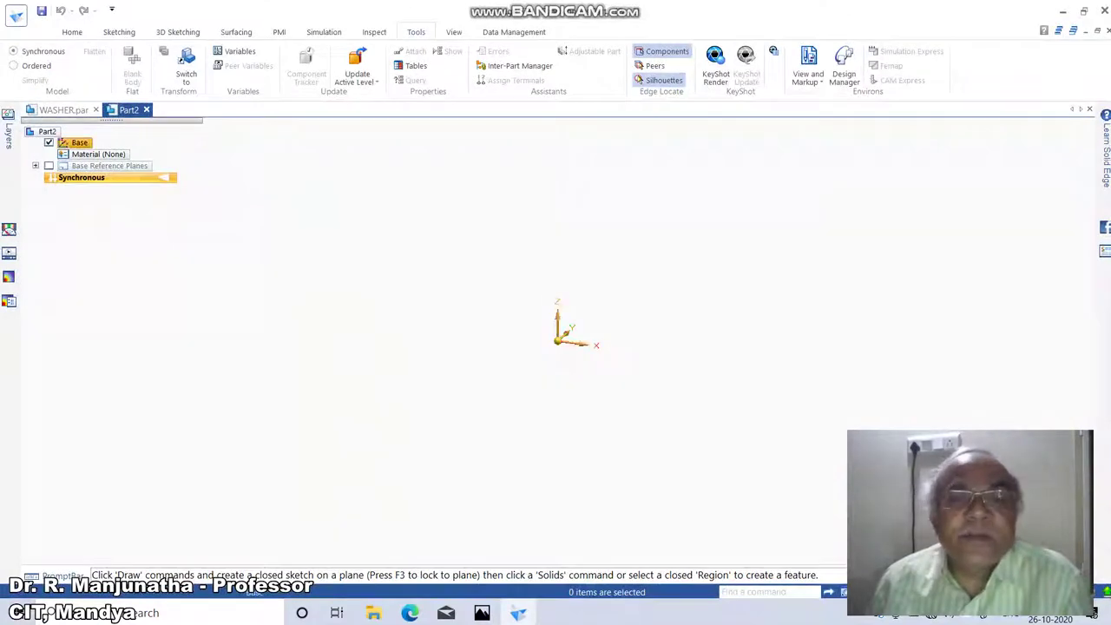
pyautogui.rightClick(559, 338)
pyautogui.click(590, 223)
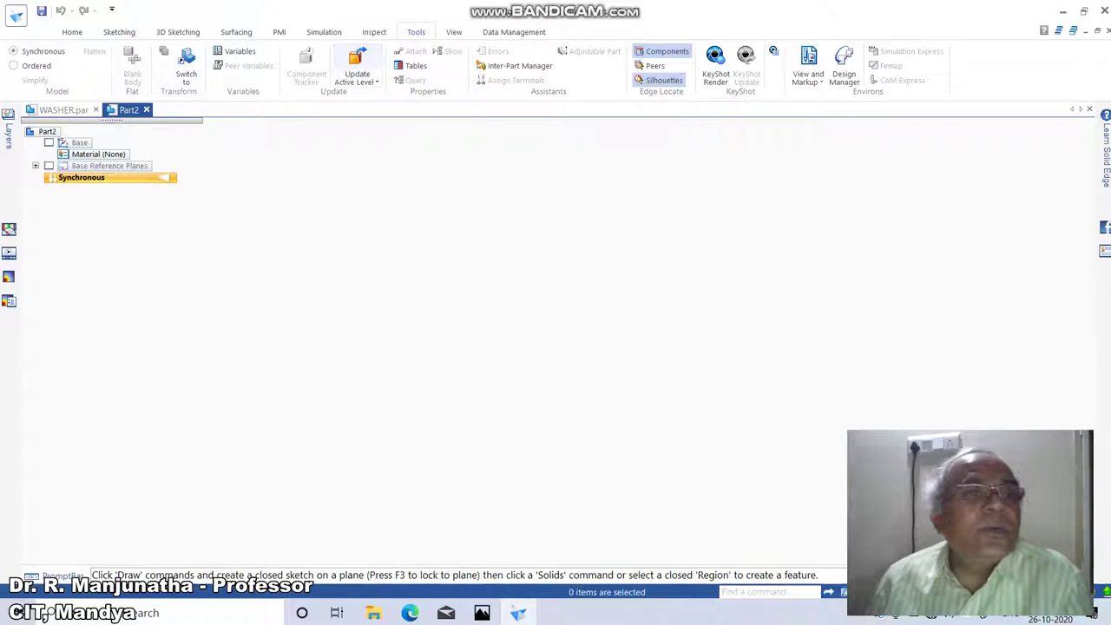
# Switch the part to the Ordered modelling environment and show the base reference planes
pyautogui.click(36, 66)
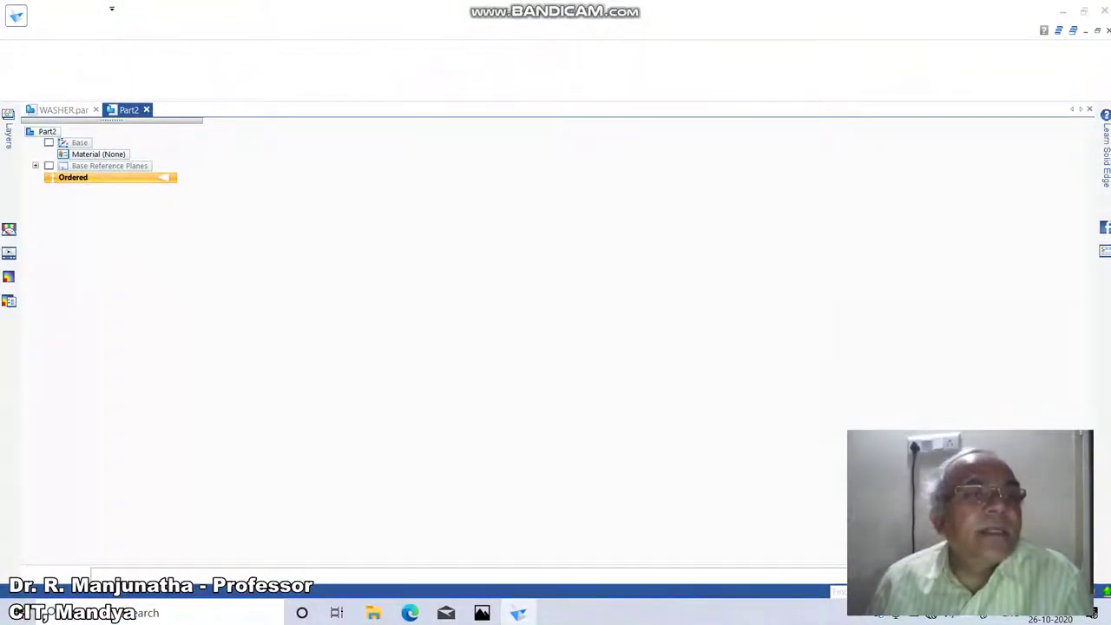
pyautogui.click(48, 105)
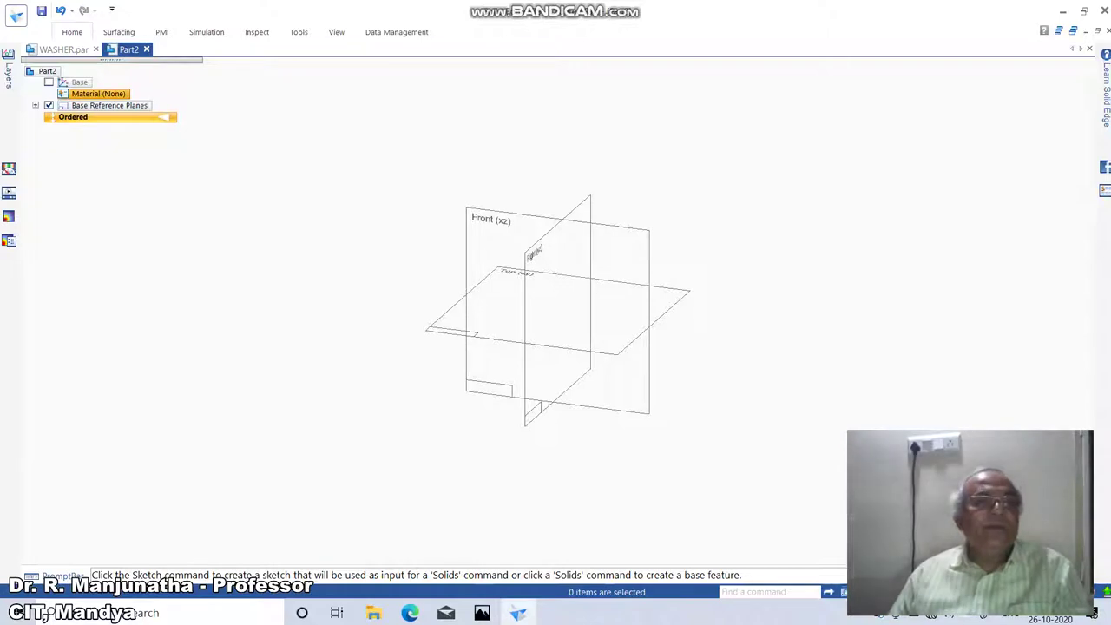
# Start a sketch on the Top (xy) plane and draw a circle of 10 mm radius centred on the origin
pyautogui.click(166, 65)
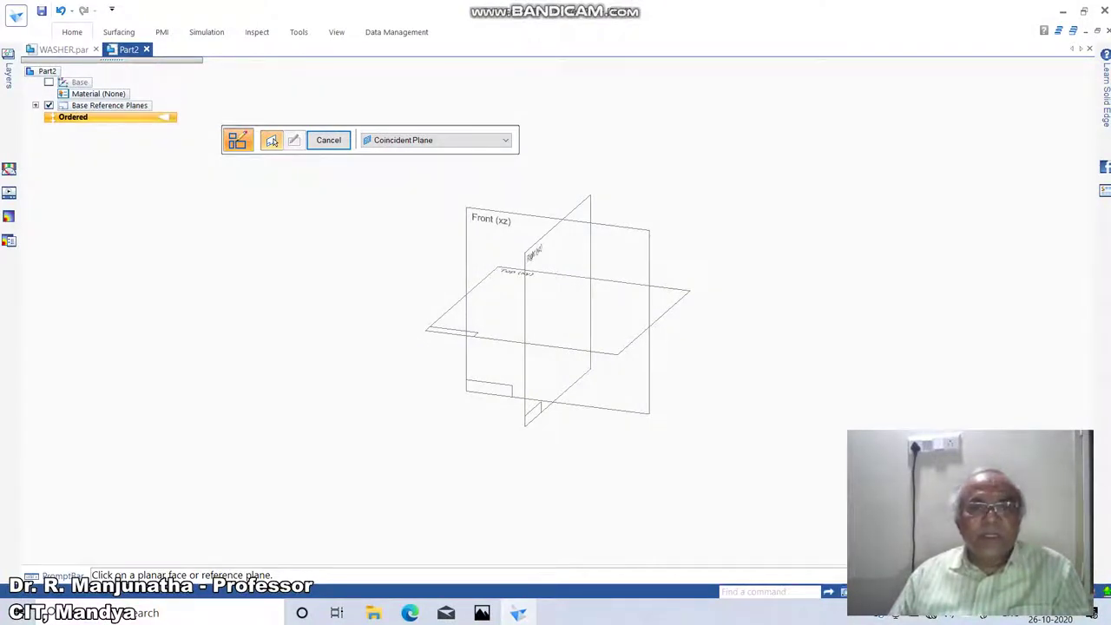
pyautogui.click(462, 299)
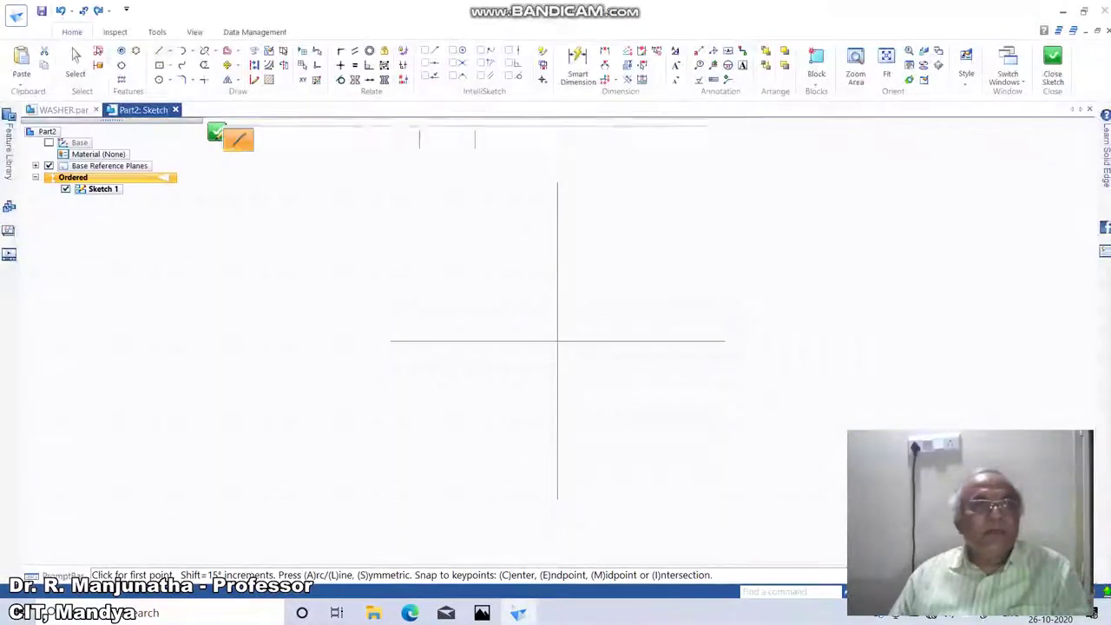
pyautogui.click(160, 79)
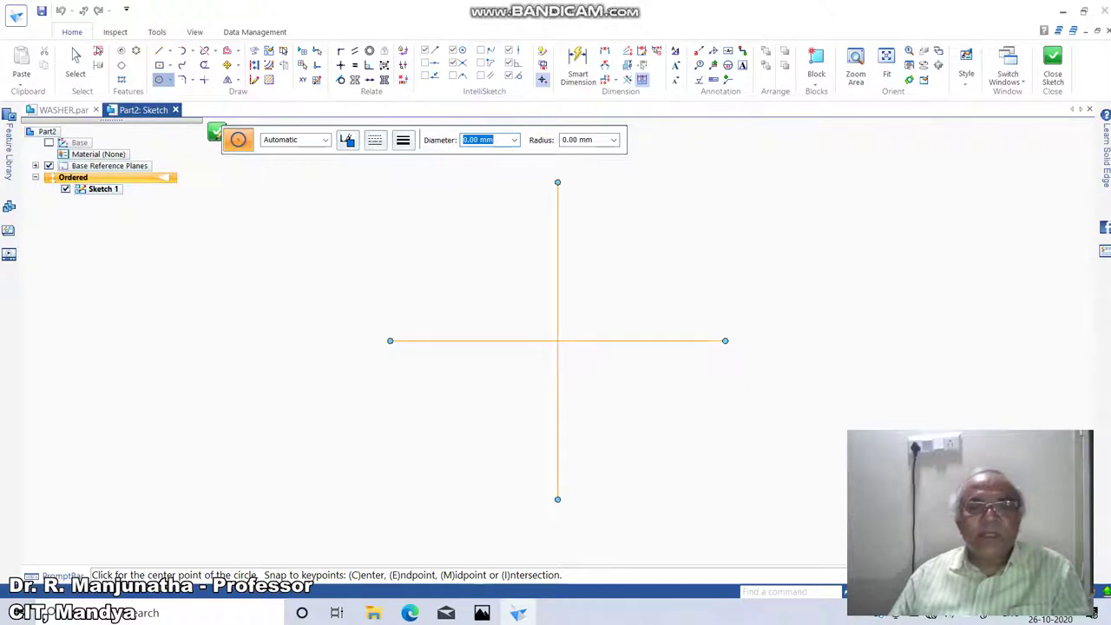
pyautogui.click(558, 341)
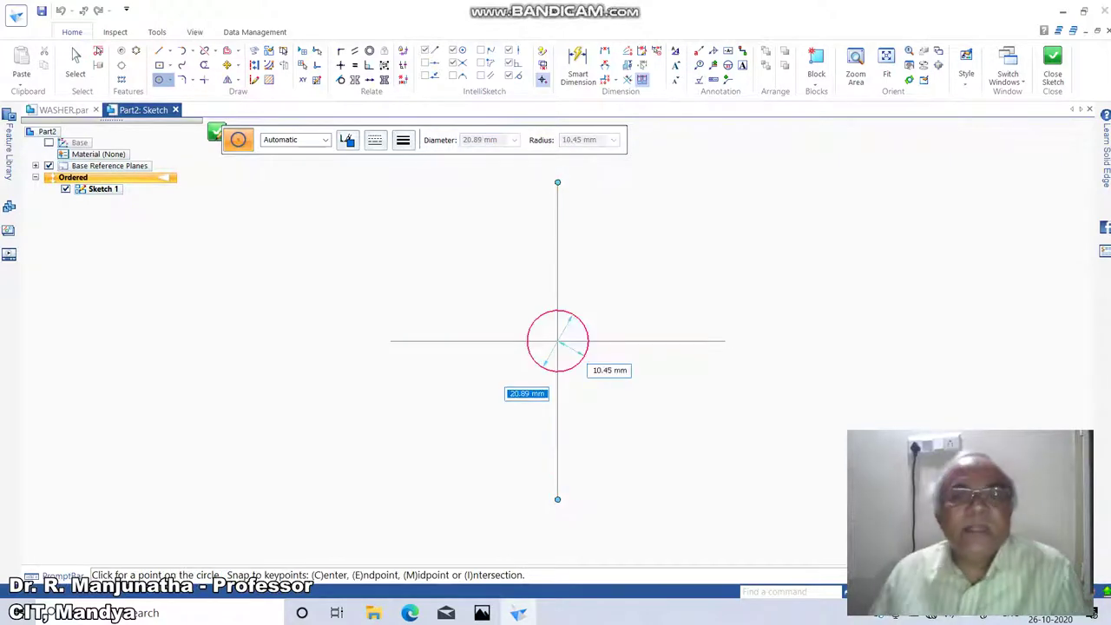
pyautogui.write('10')
pyautogui.press('Return')
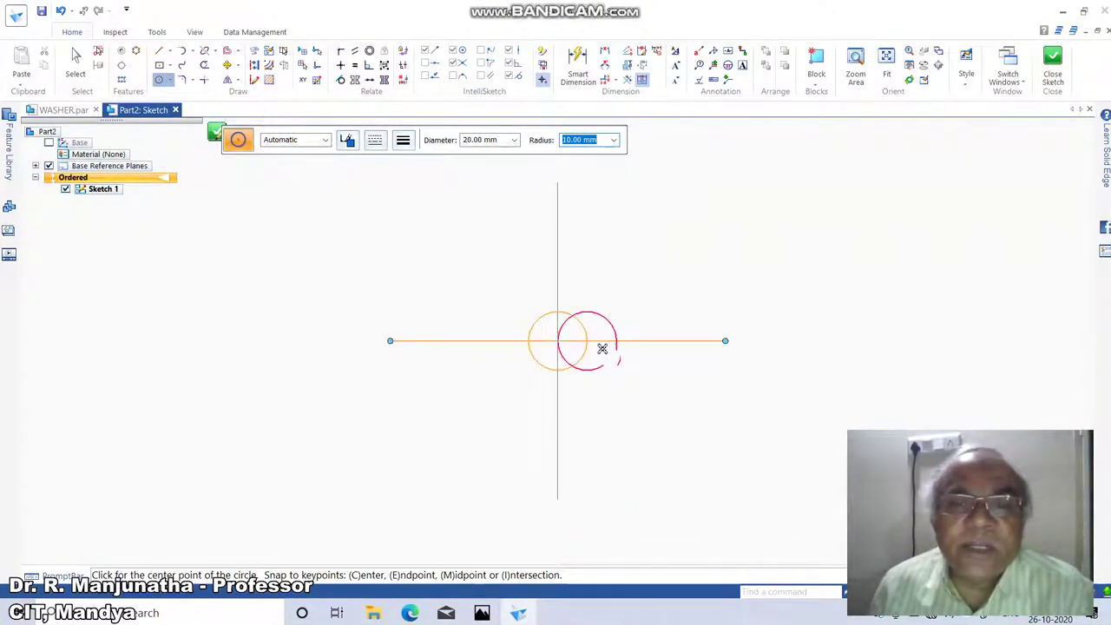
# Add four more 10 mm radius circles centred at 60° intervals along the upper half of the first circle, including both horizontal quadrant points
pyautogui.click(597, 345)
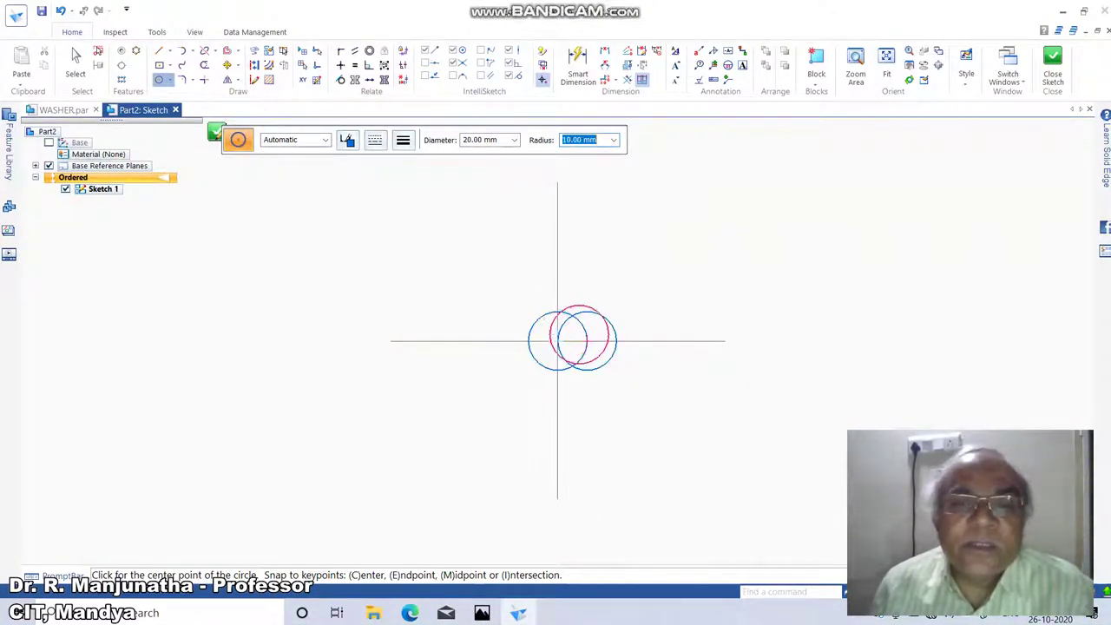
pyautogui.click(586, 321)
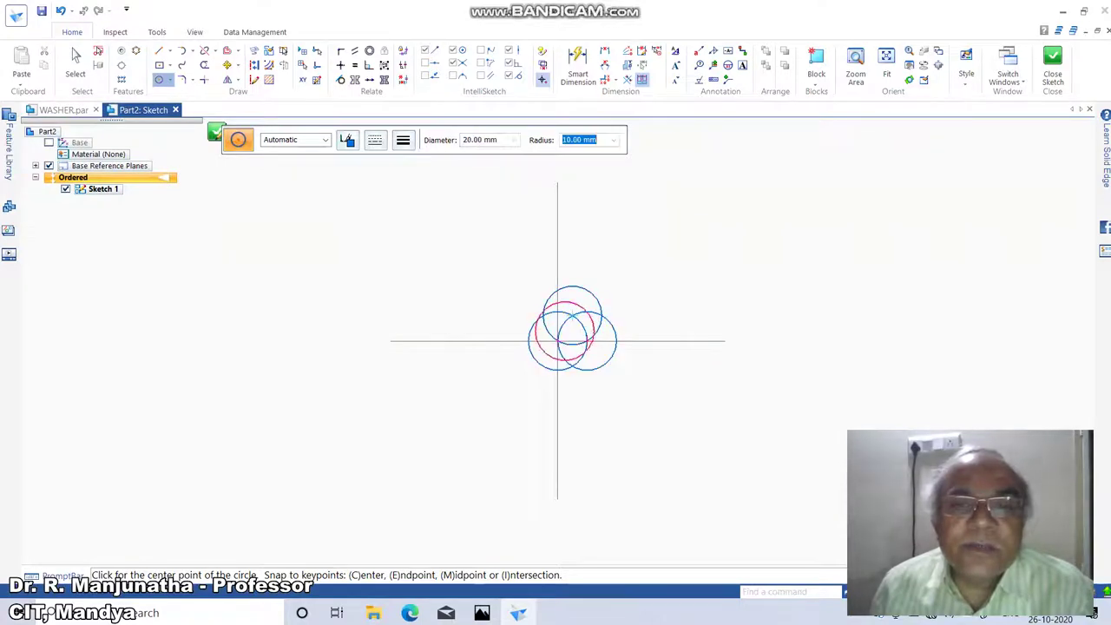
pyautogui.click(542, 315)
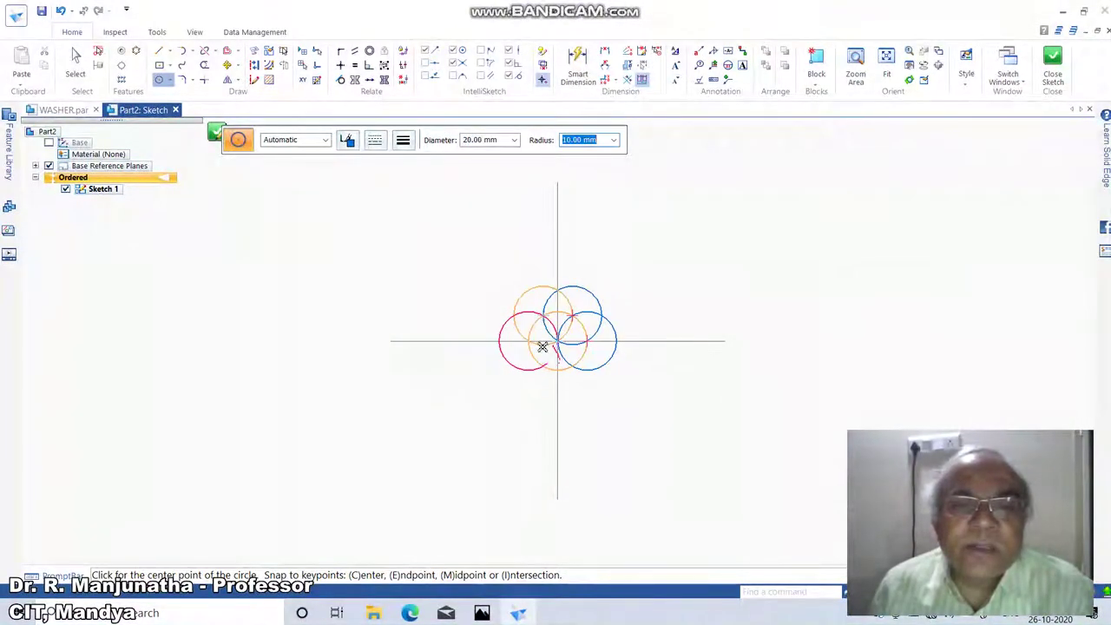
pyautogui.click(528, 341)
pyautogui.rightClick(435, 403)
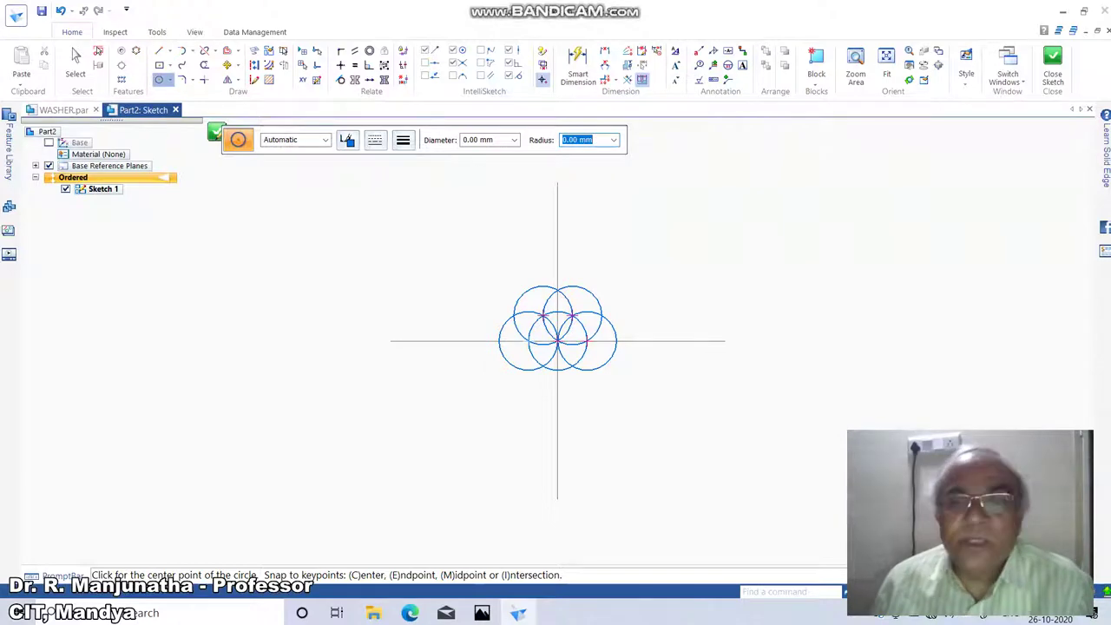
# Draw a closed six-line hexagon inscribed in the central circle, joining the points where the neighbouring circles cross it
pyautogui.click(855, 66)
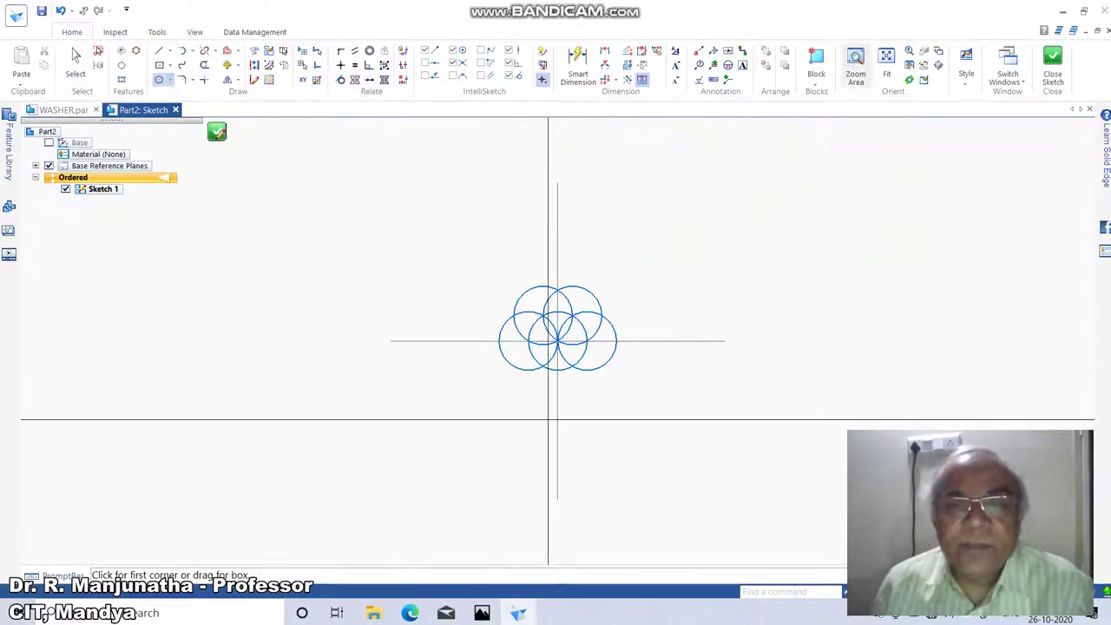
pyautogui.click(332, 230)
pyautogui.click(756, 411)
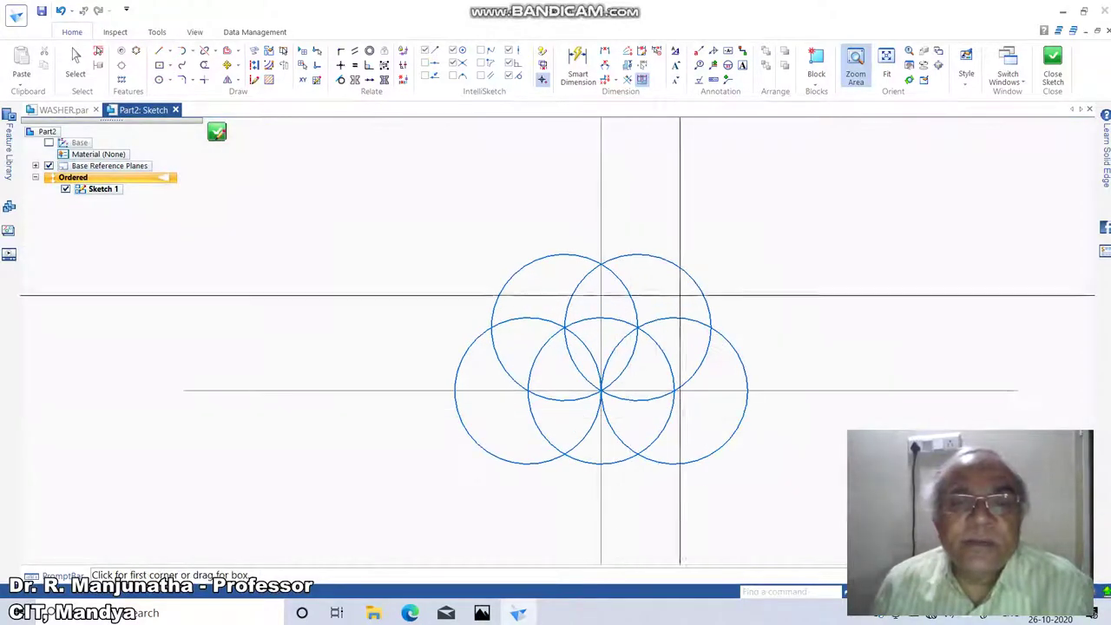
pyautogui.click(159, 50)
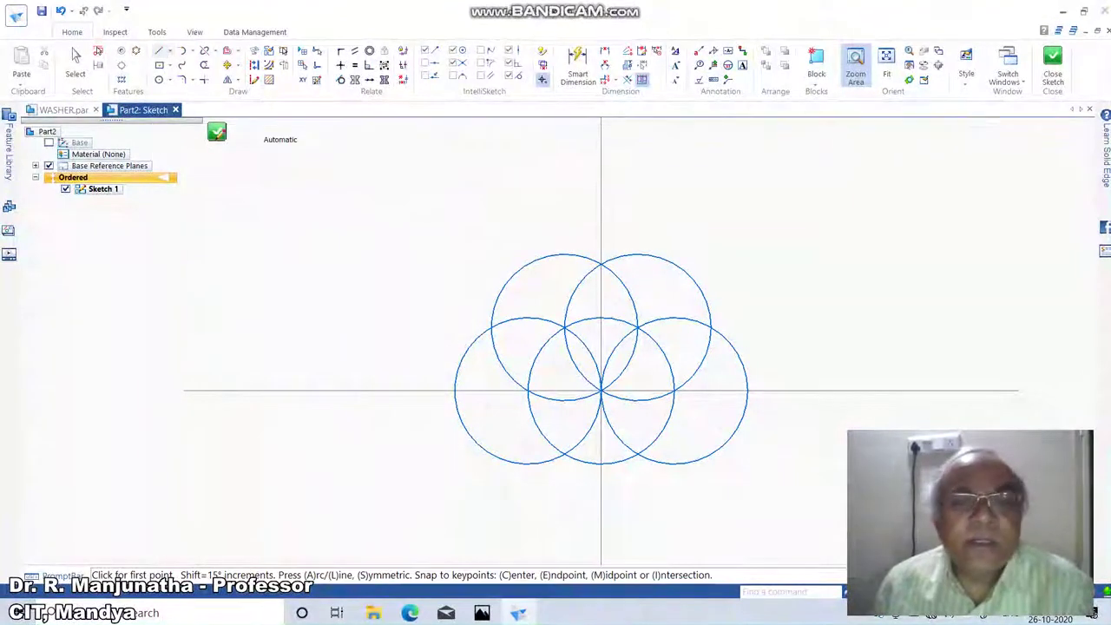
pyautogui.click(527, 391)
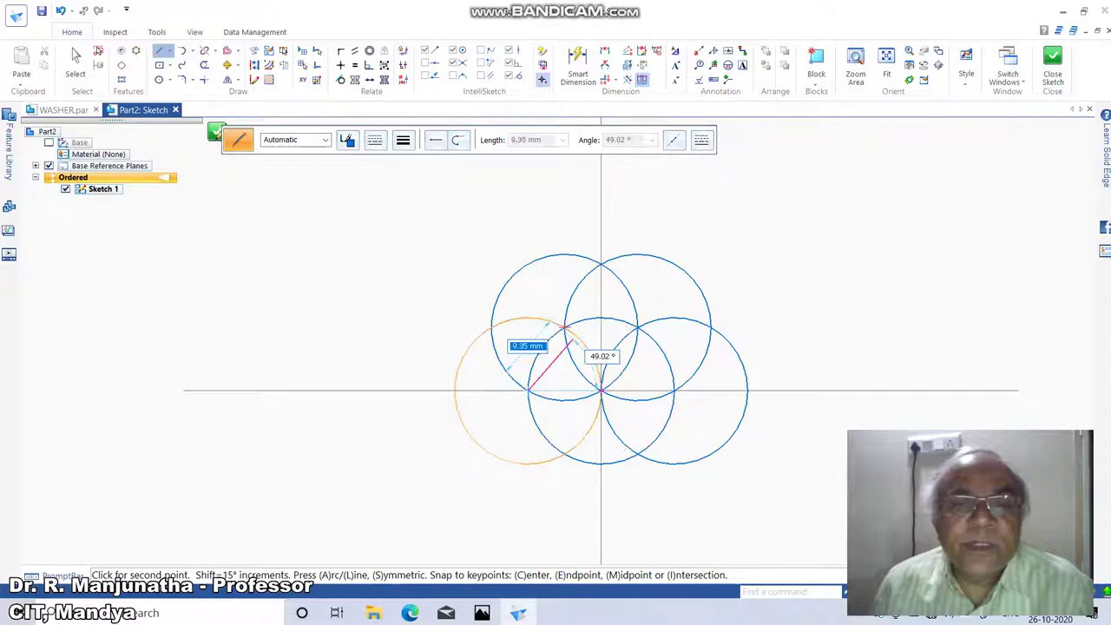
pyautogui.click(564, 328)
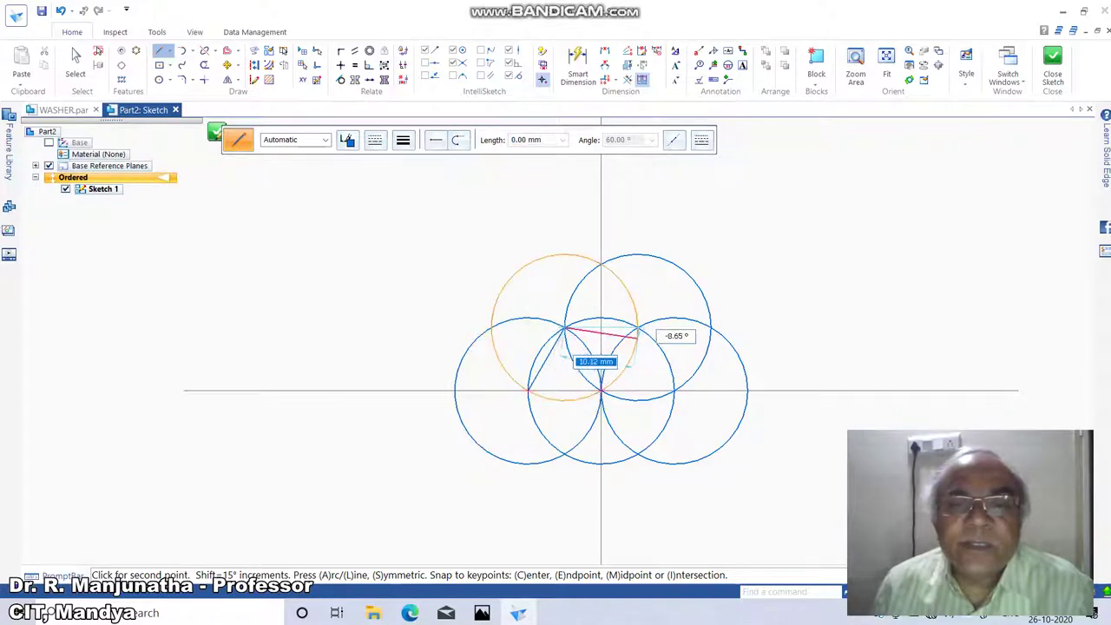
pyautogui.click(637, 328)
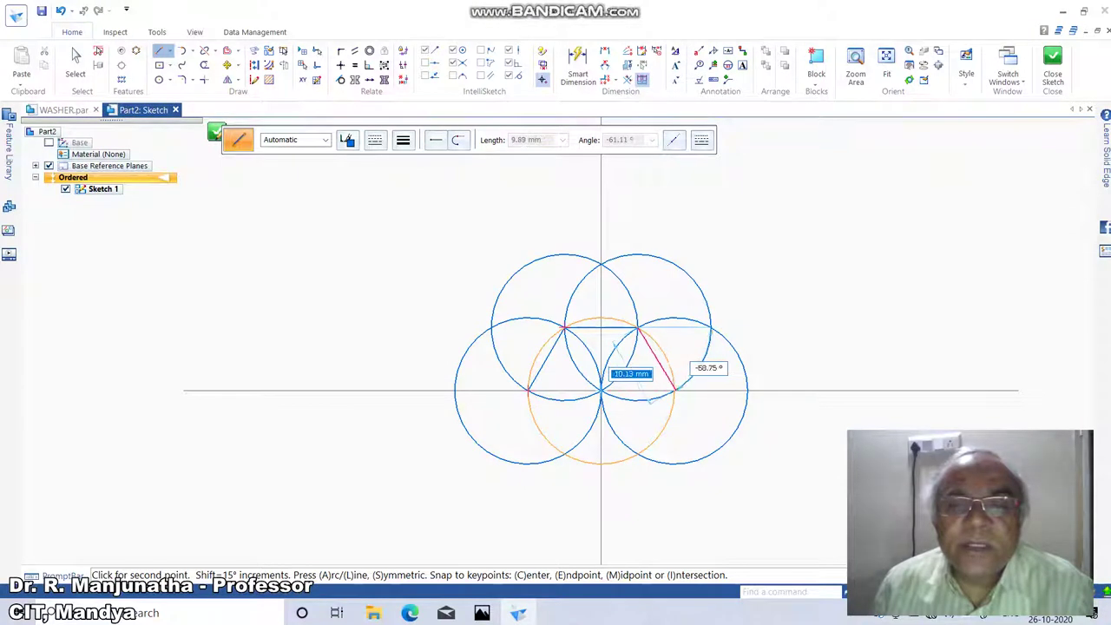
pyautogui.click(675, 392)
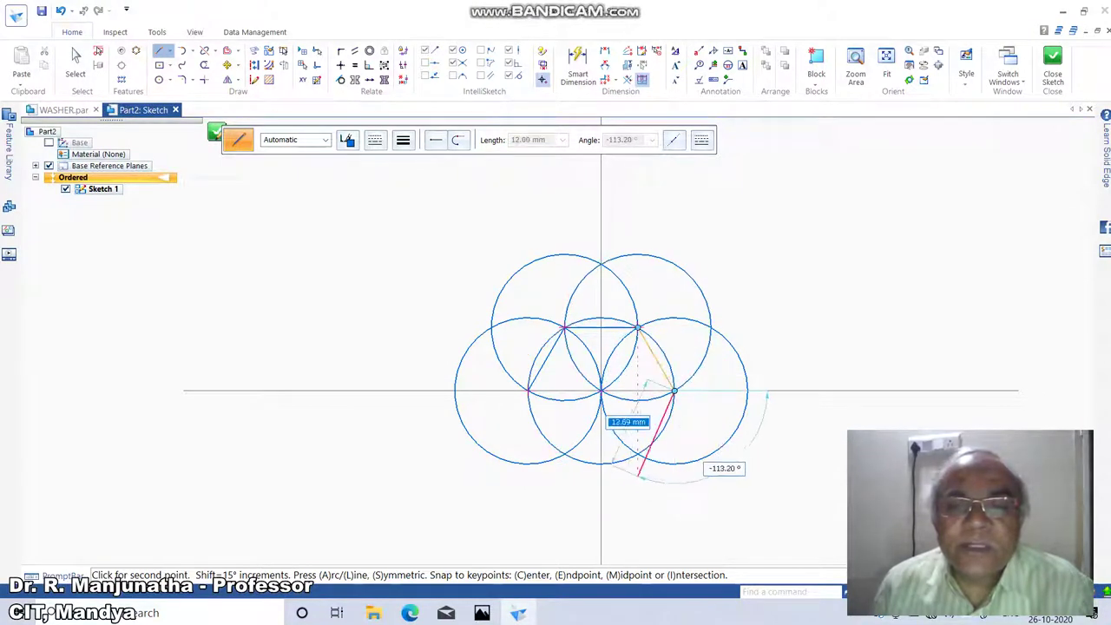
pyautogui.click(637, 453)
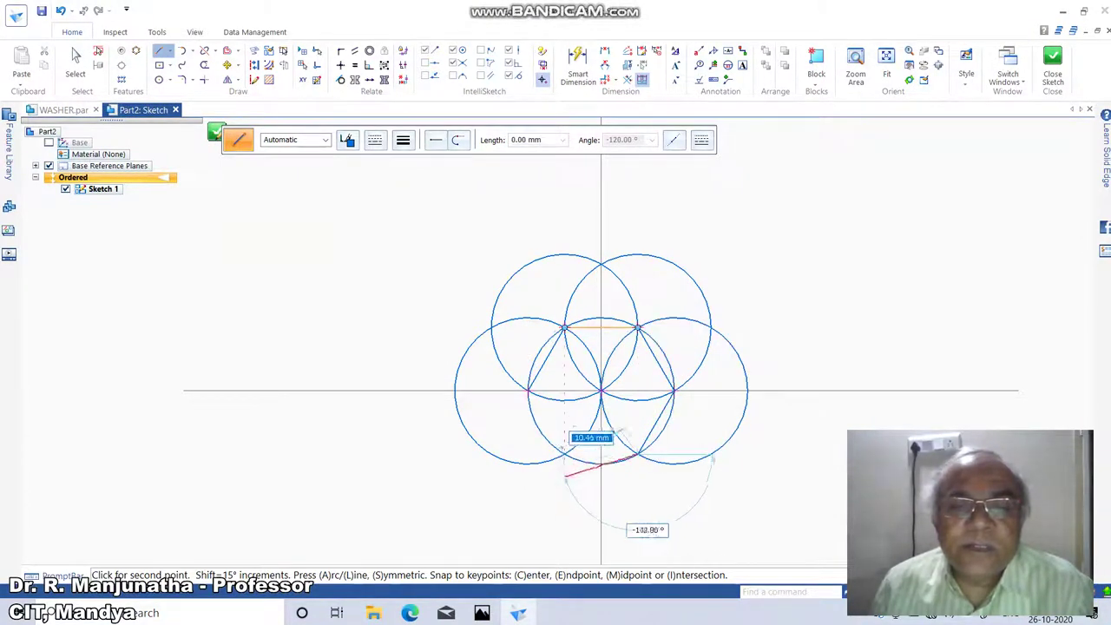
pyautogui.click(565, 453)
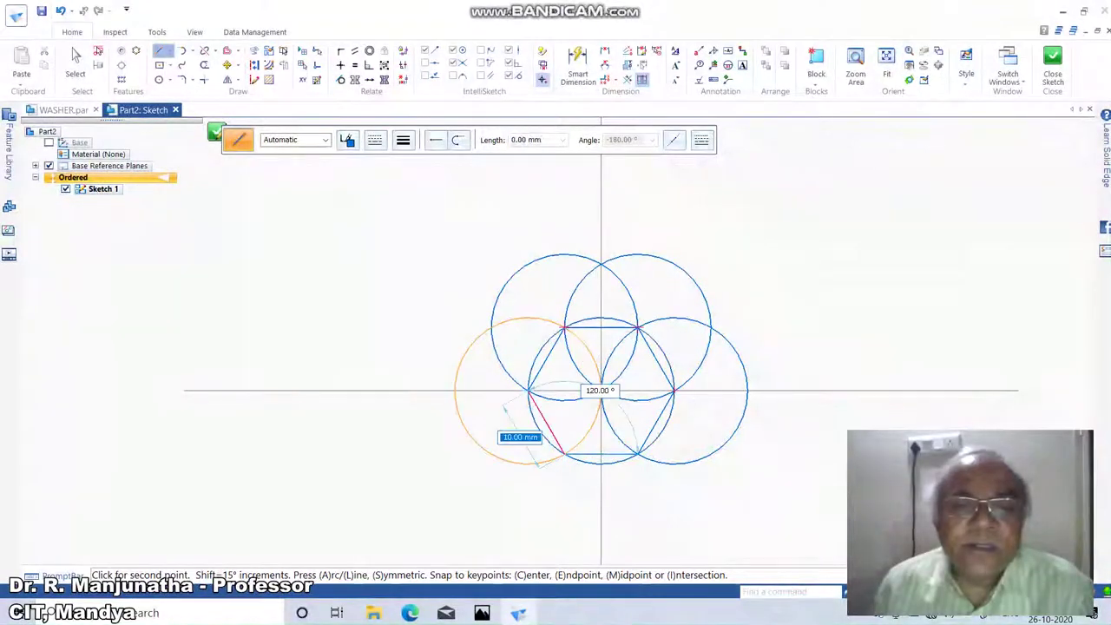
pyautogui.click(529, 392)
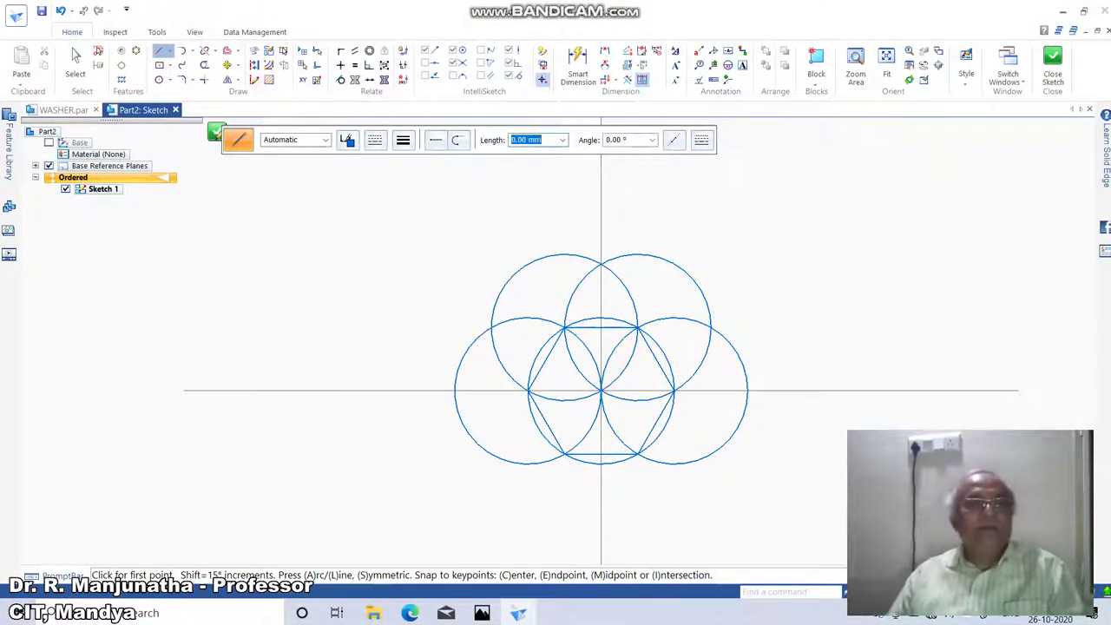
pyautogui.press('Escape')
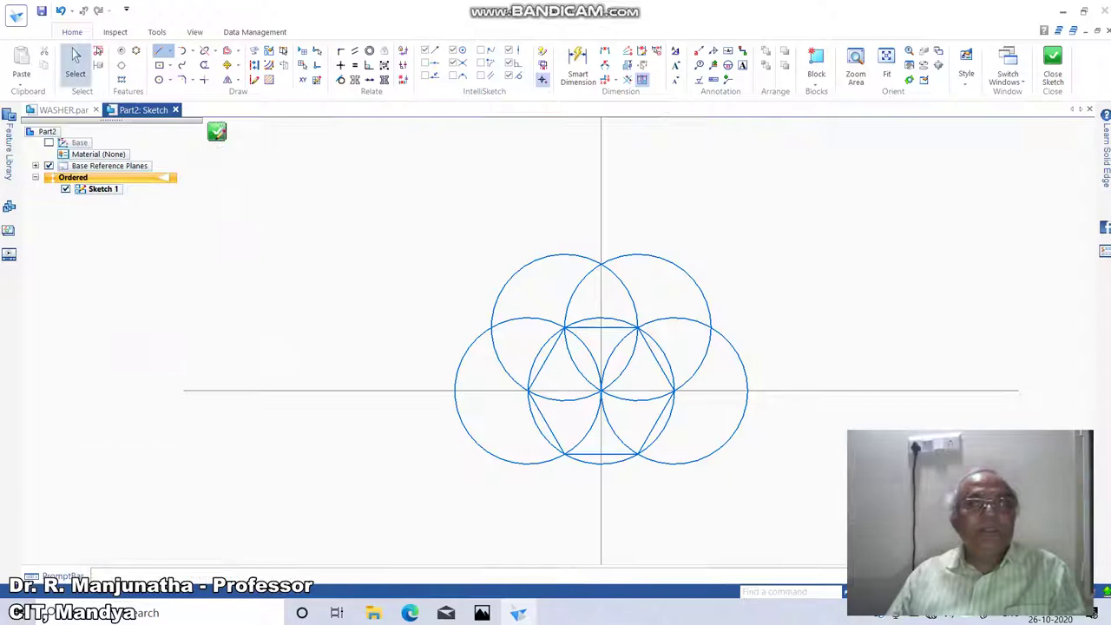
# Delete all five circles, leaving only the hexagon, and close the sketch
pyautogui.click(513, 275)
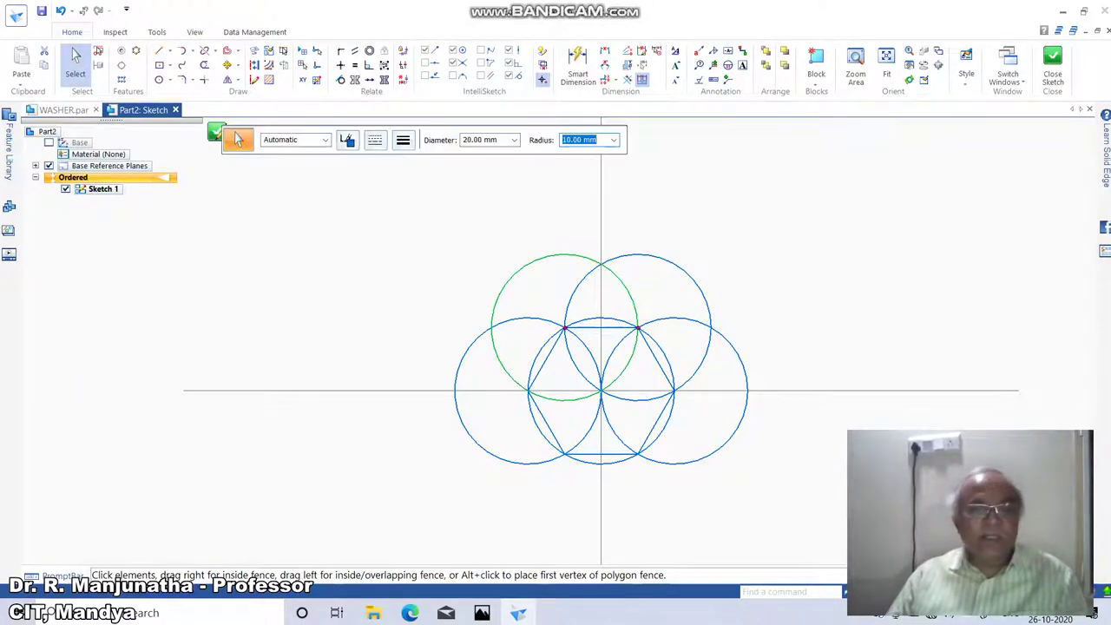
pyautogui.keyDown('ctrl'); pyautogui.click(694, 282); pyautogui.keyUp('ctrl')
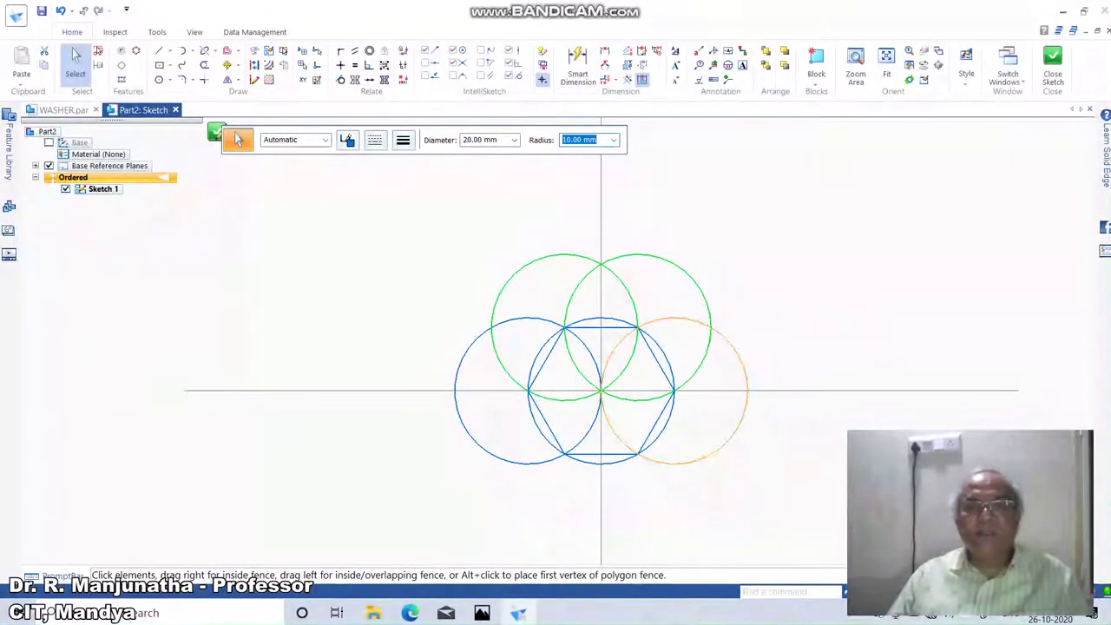
pyautogui.keyDown('ctrl'); pyautogui.click(726, 441); pyautogui.keyUp('ctrl')
pyautogui.keyDown('ctrl'); pyautogui.click(651, 443); pyautogui.keyUp('ctrl')
pyautogui.keyDown('ctrl'); pyautogui.click(476, 442); pyautogui.keyUp('ctrl')
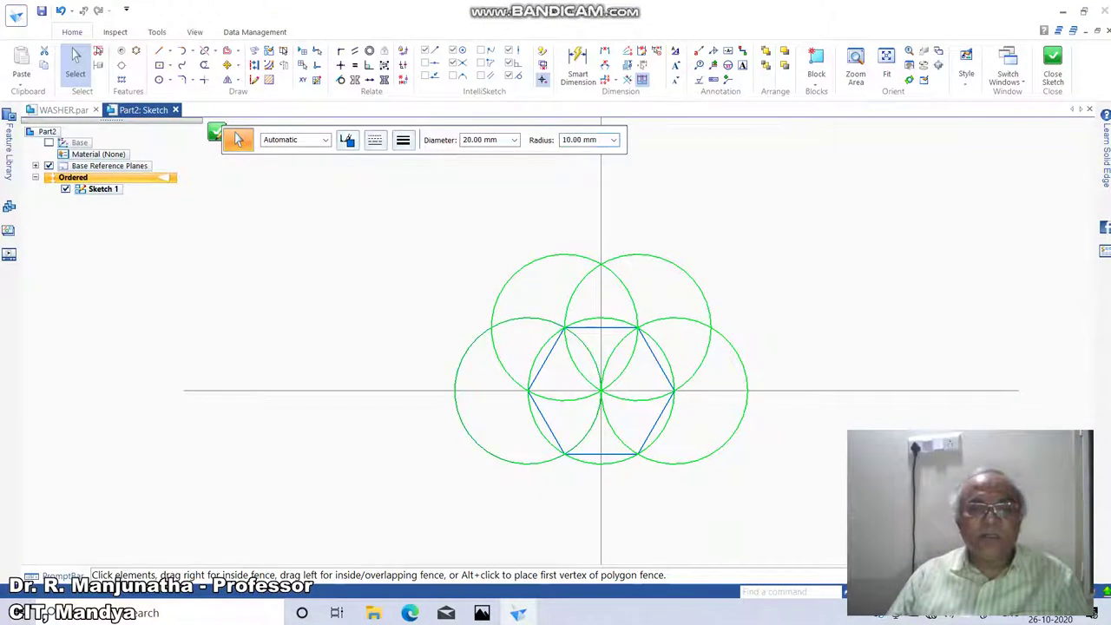
pyautogui.press('Delete')
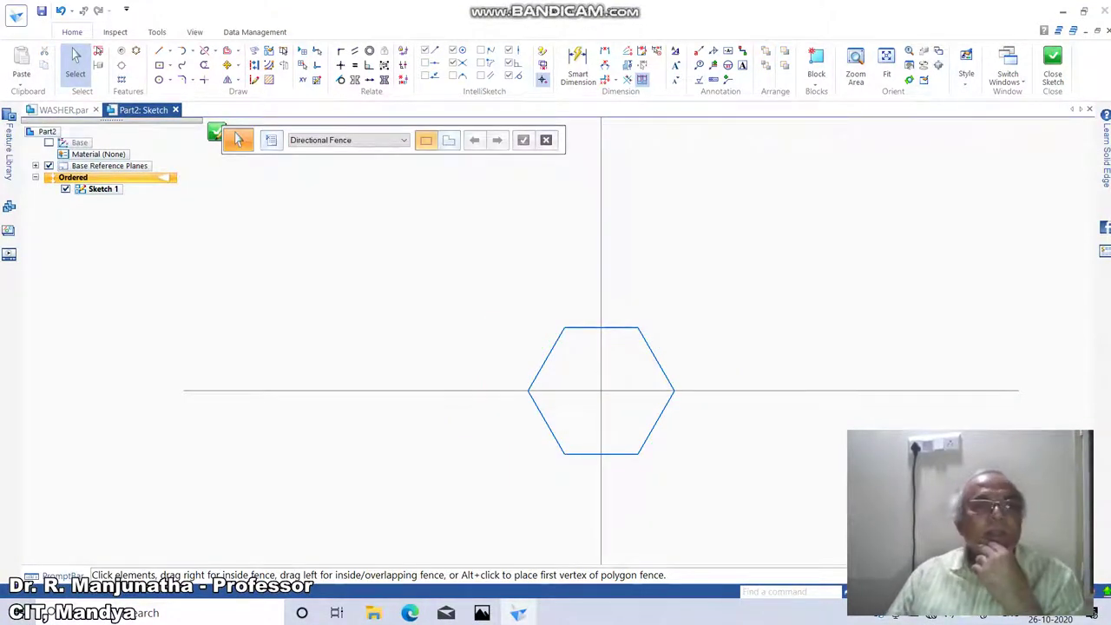
pyautogui.click(217, 132)
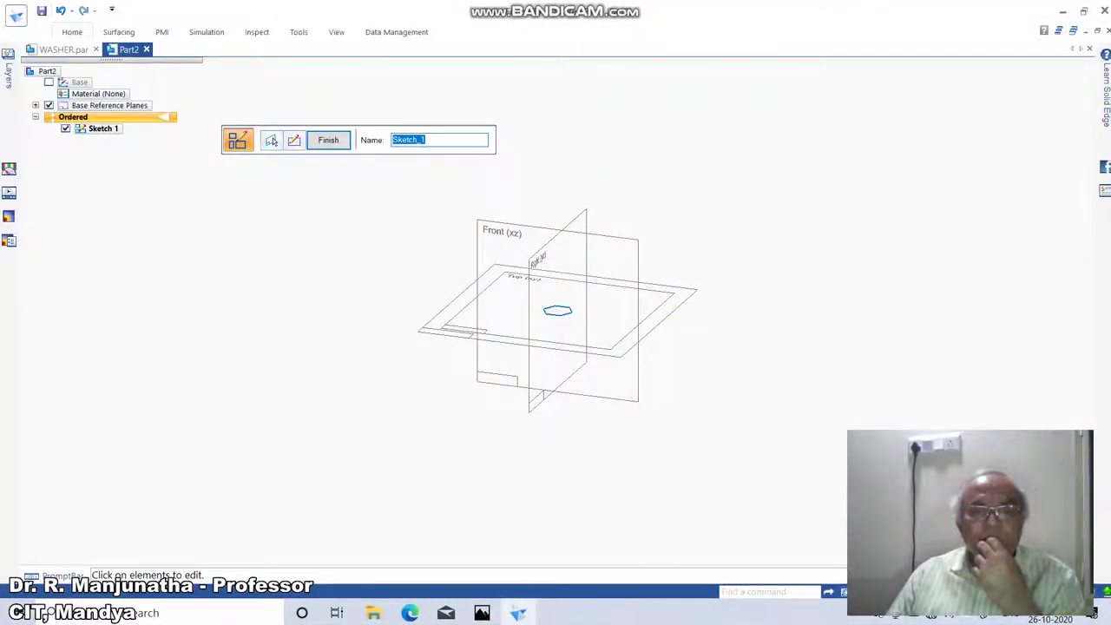
# Check the MACHINE VICE.jpg drawing in Photos, return to Solid Edge and extrude the hexagon sketch 8 mm upward
pyautogui.click(483, 613)
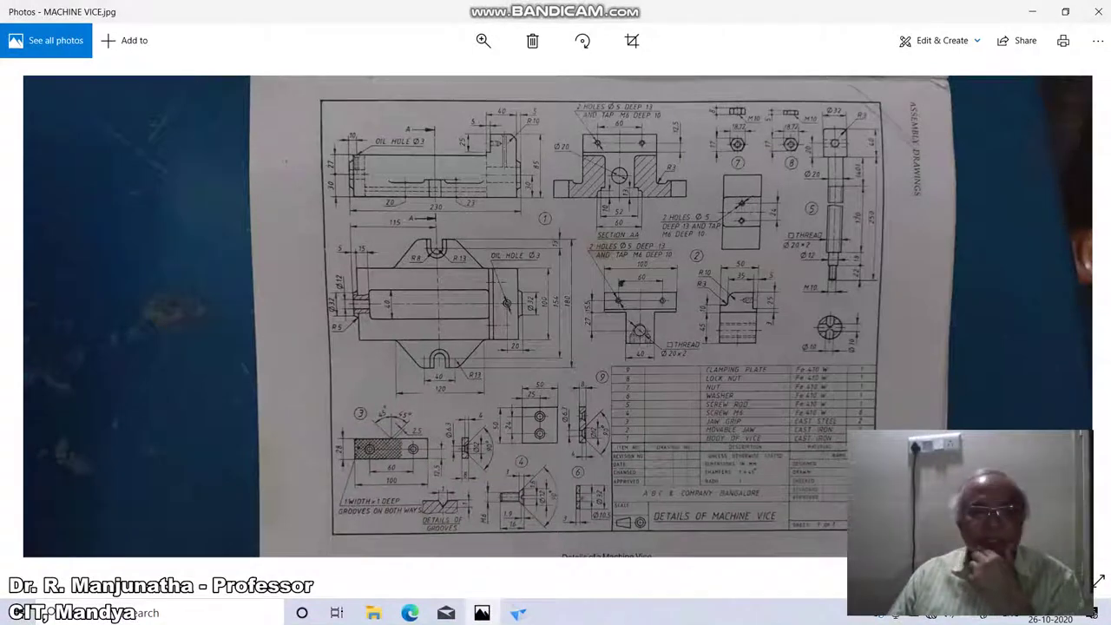
pyautogui.click(519, 612)
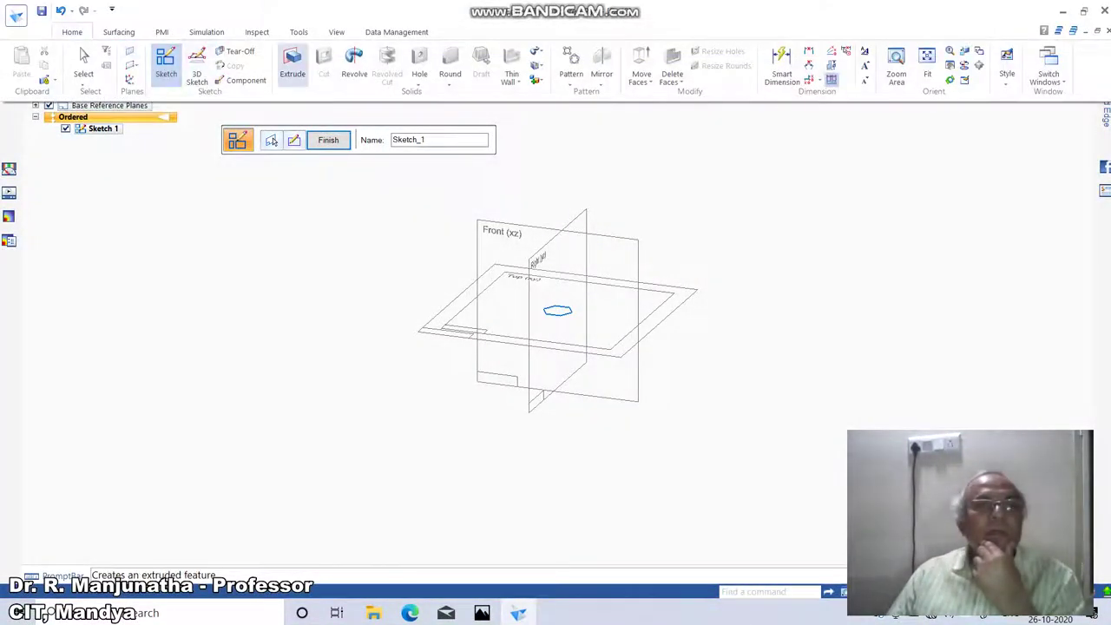
pyautogui.click(272, 141)
pyautogui.click(557, 311)
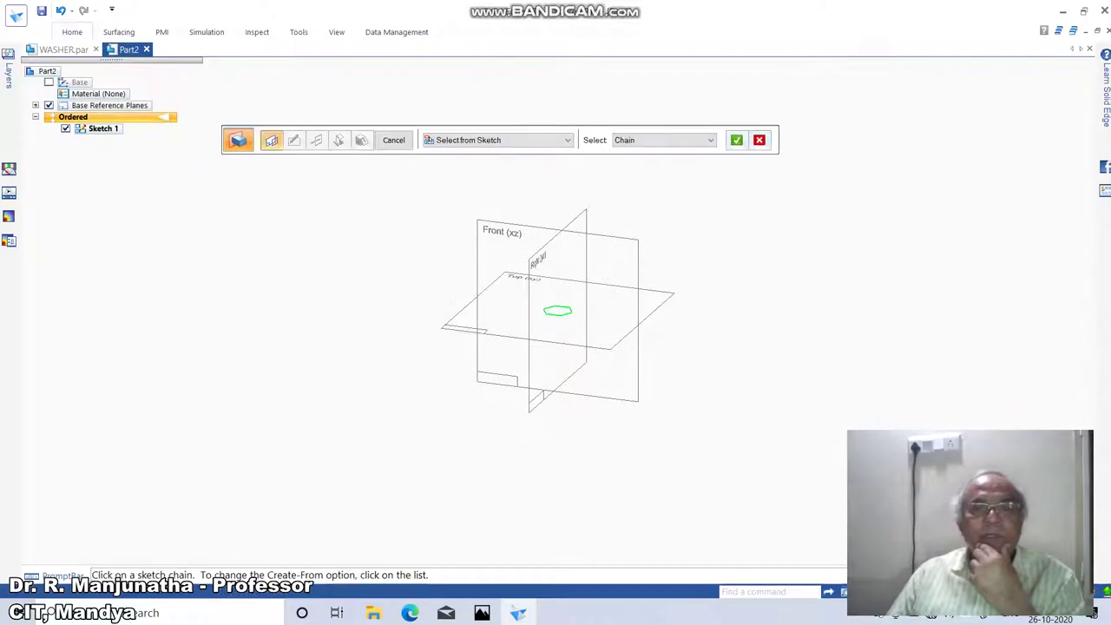
pyautogui.click(734, 140)
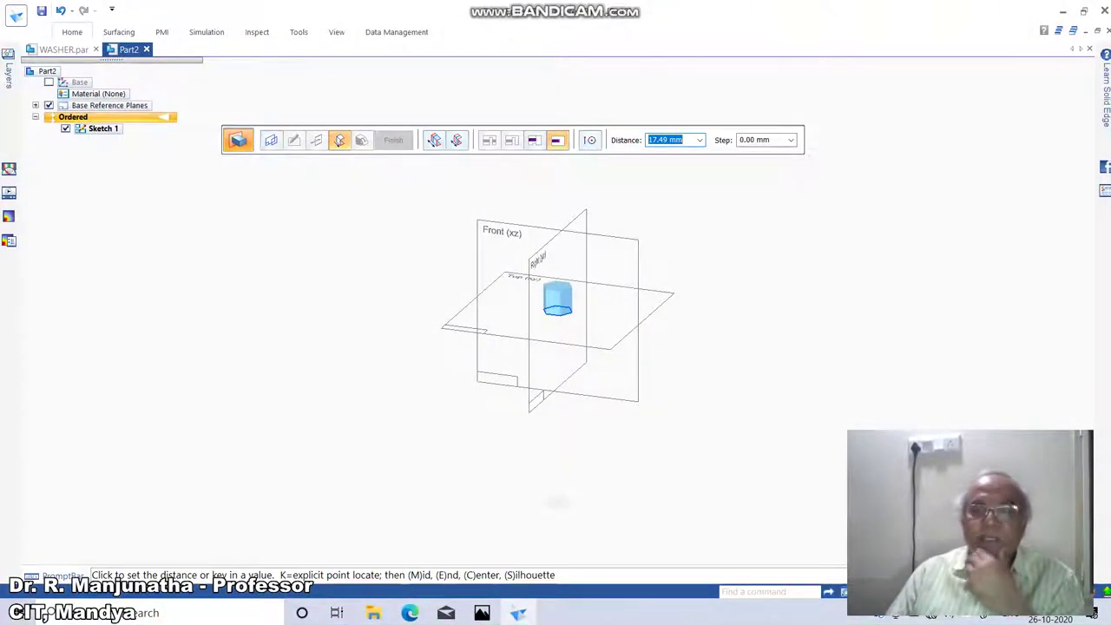
pyautogui.write('8')
pyautogui.press('Return')
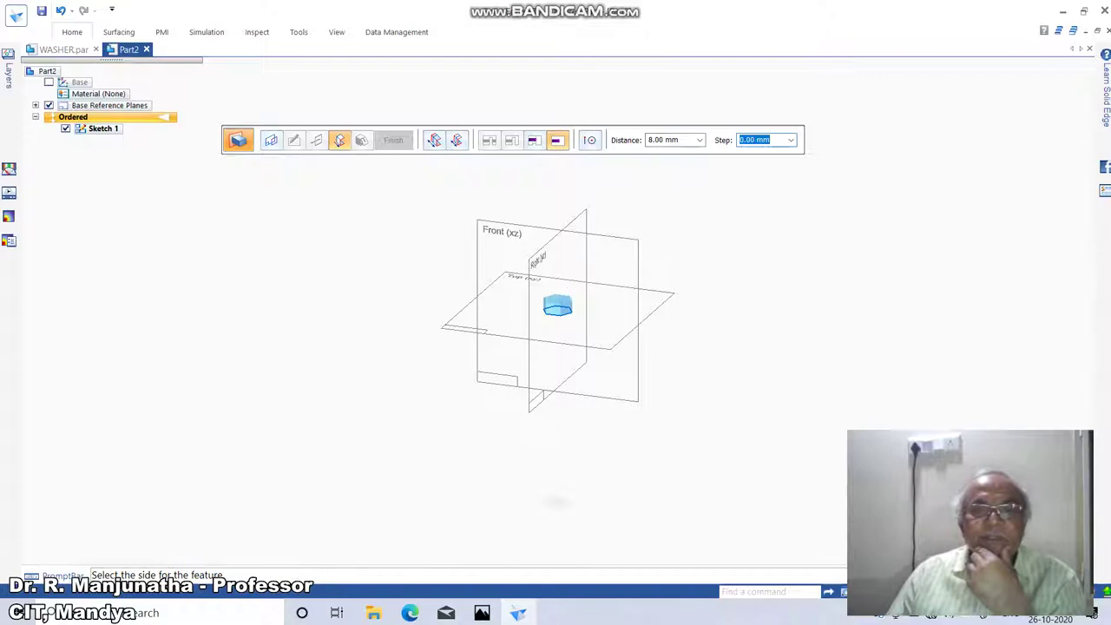
pyautogui.click(587, 303)
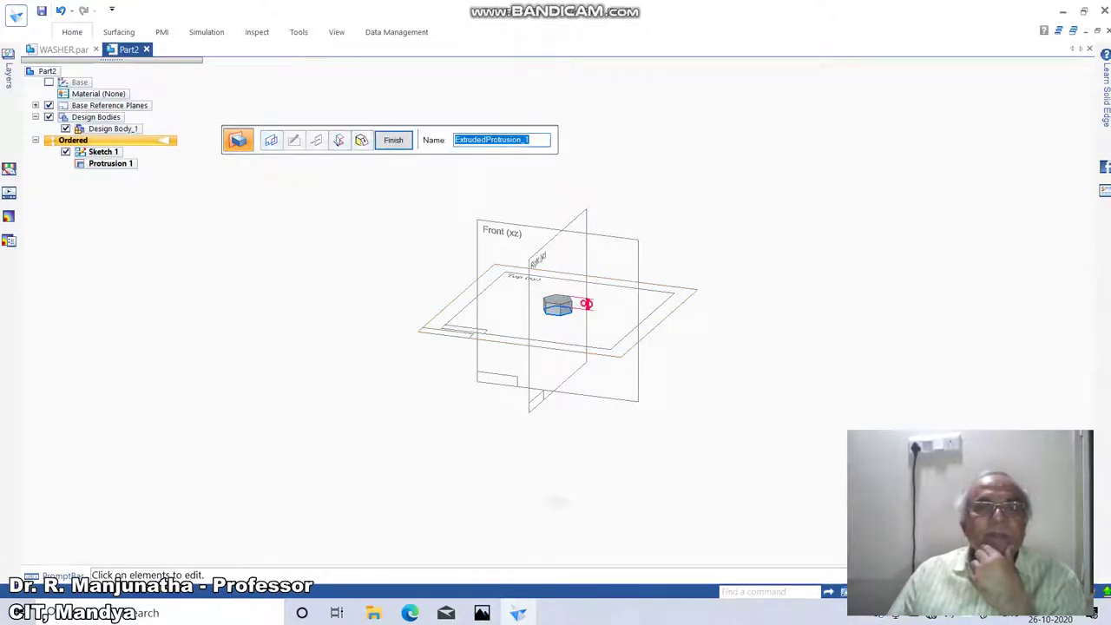
# Finish the extrusion and start a hole feature on the top face of the hexagonal body
pyautogui.click(393, 140)
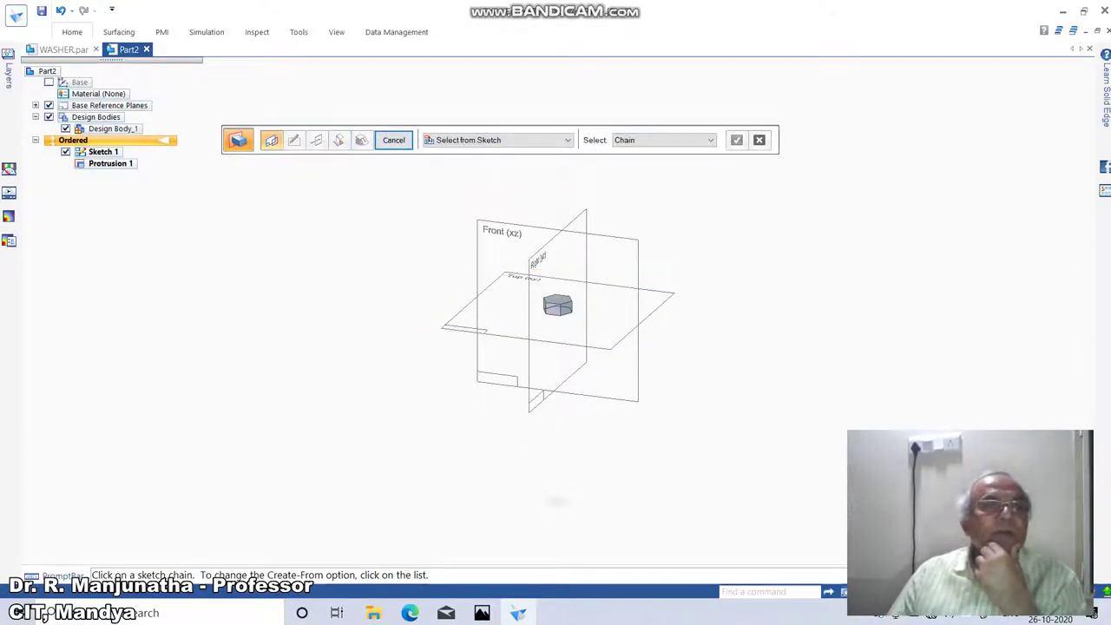
pyautogui.click(72, 32)
pyautogui.click(418, 69)
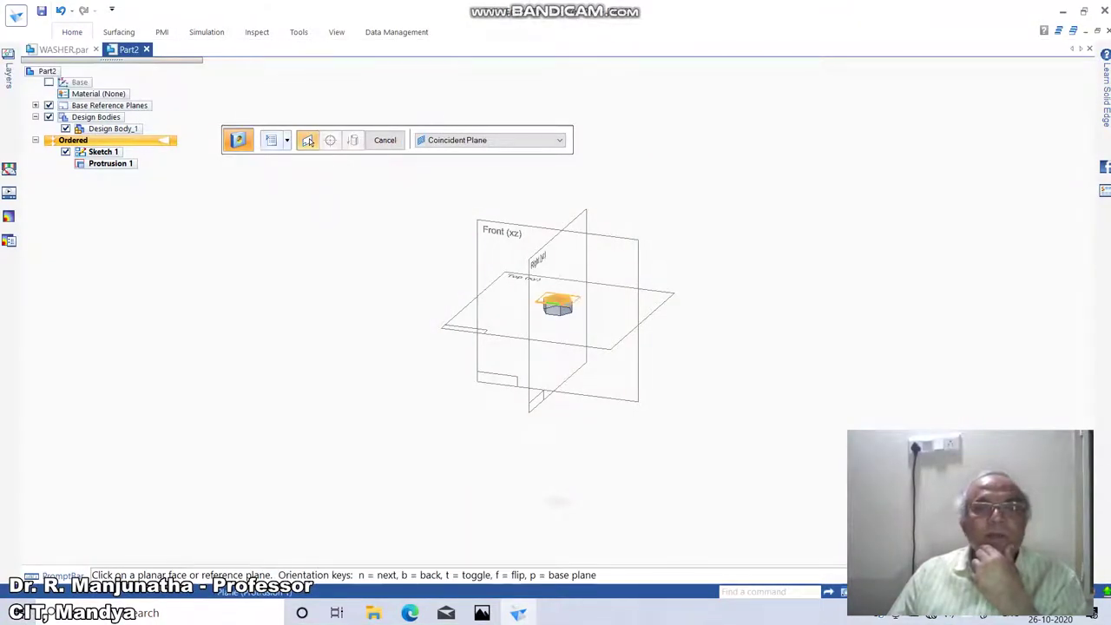
pyautogui.click(557, 304)
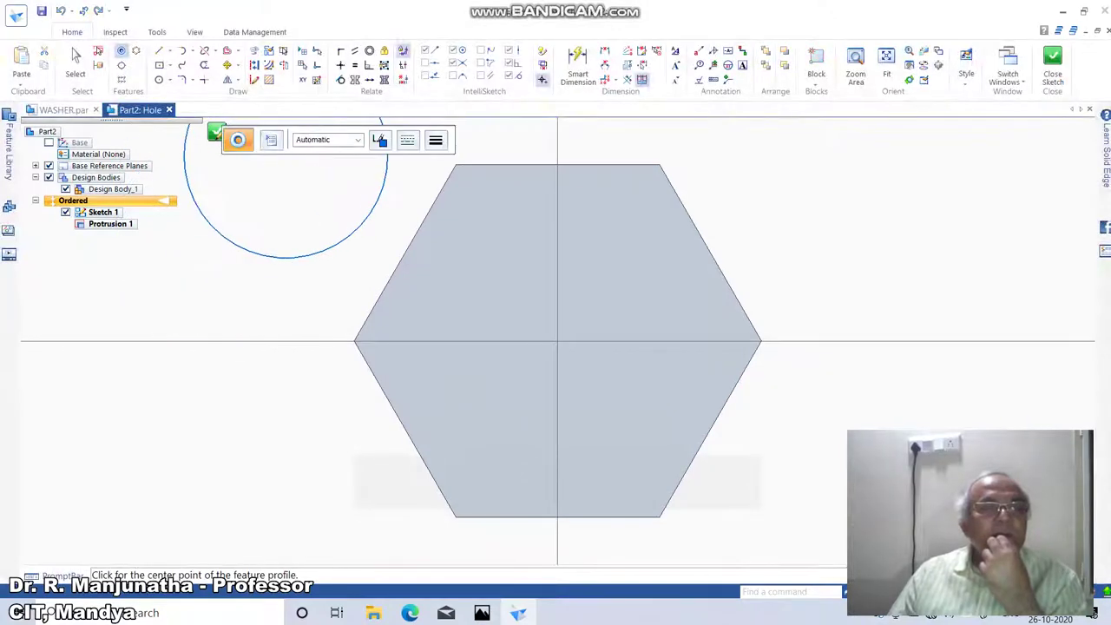
# Configure a threaded ISO Metric hole with M10 Standard Thread, Through All extent and the thread running to the hole extent
pyautogui.click(271, 140)
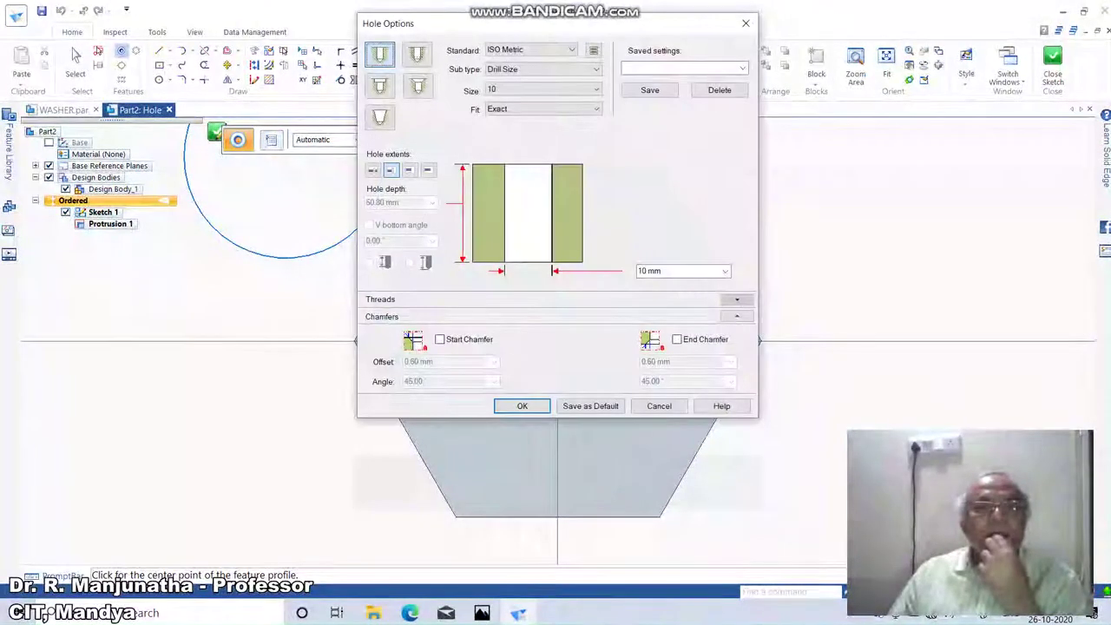
pyautogui.click(595, 89)
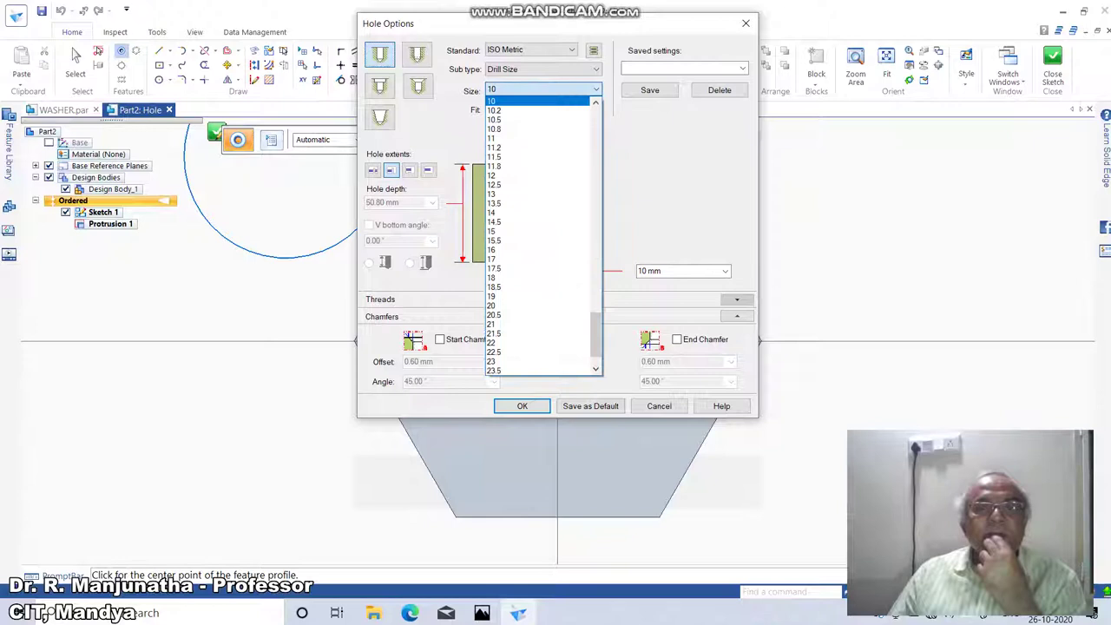
pyautogui.click(531, 101)
pyautogui.click(416, 54)
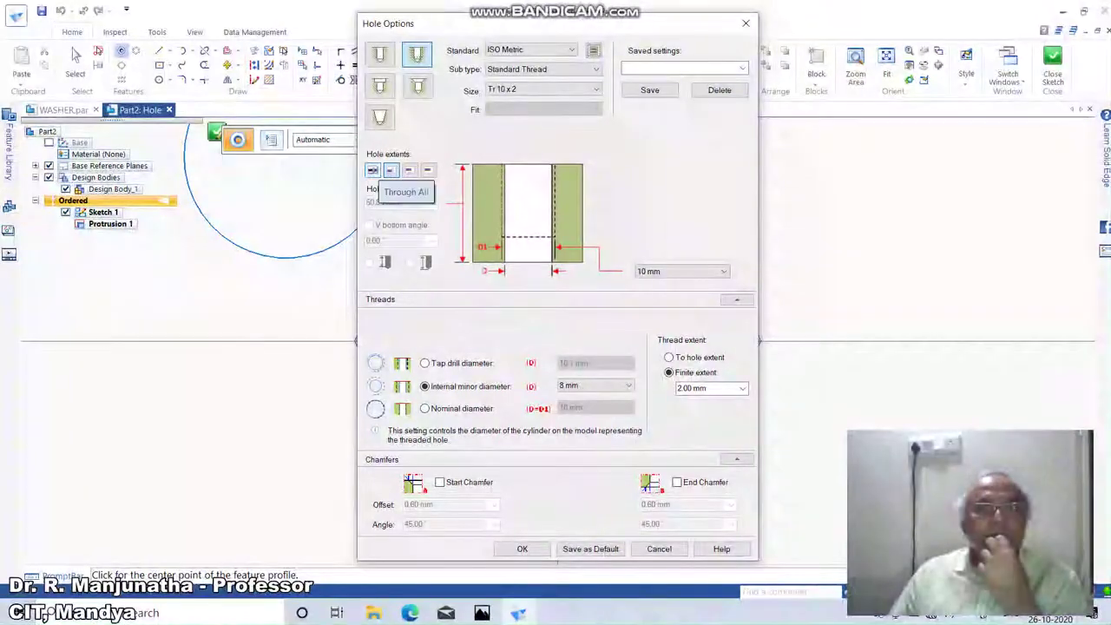
pyautogui.click(373, 171)
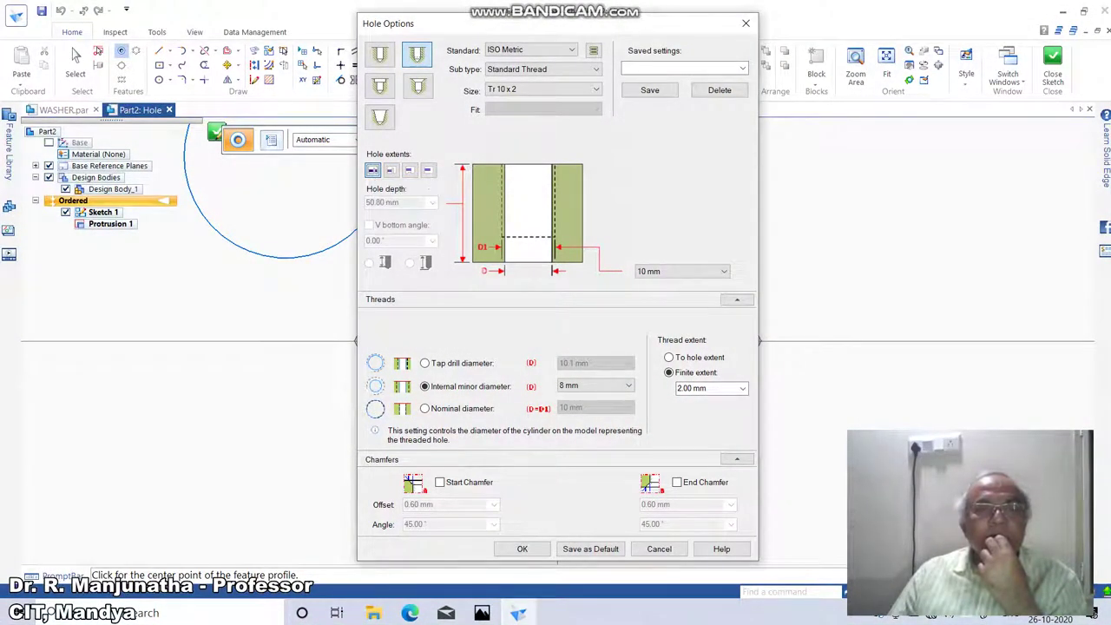
pyautogui.click(543, 90)
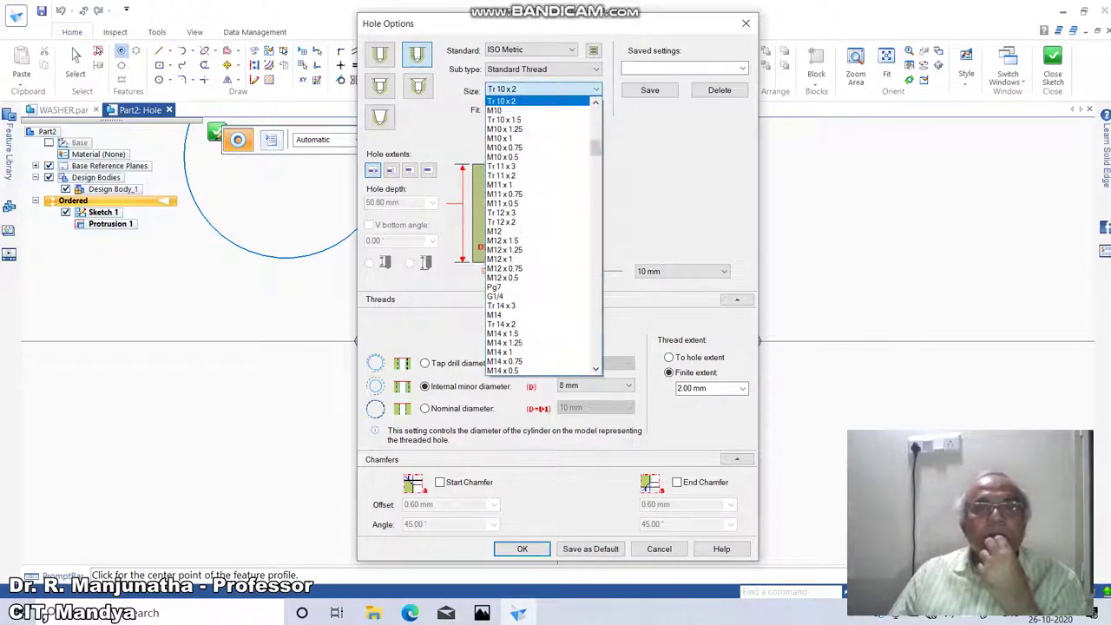
pyautogui.click(536, 110)
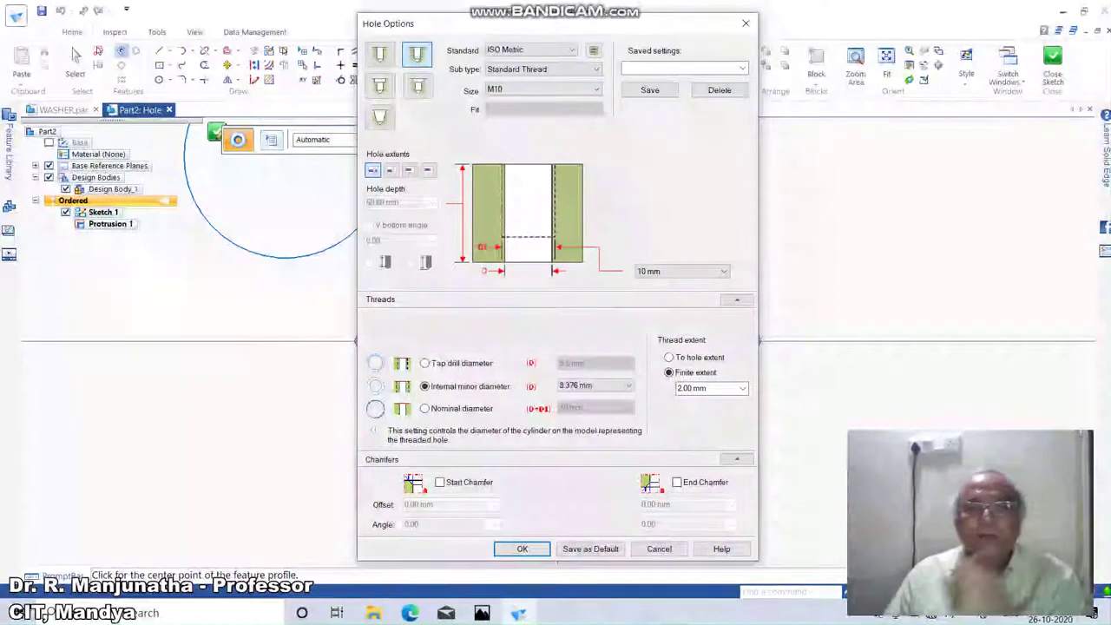
pyautogui.click(669, 358)
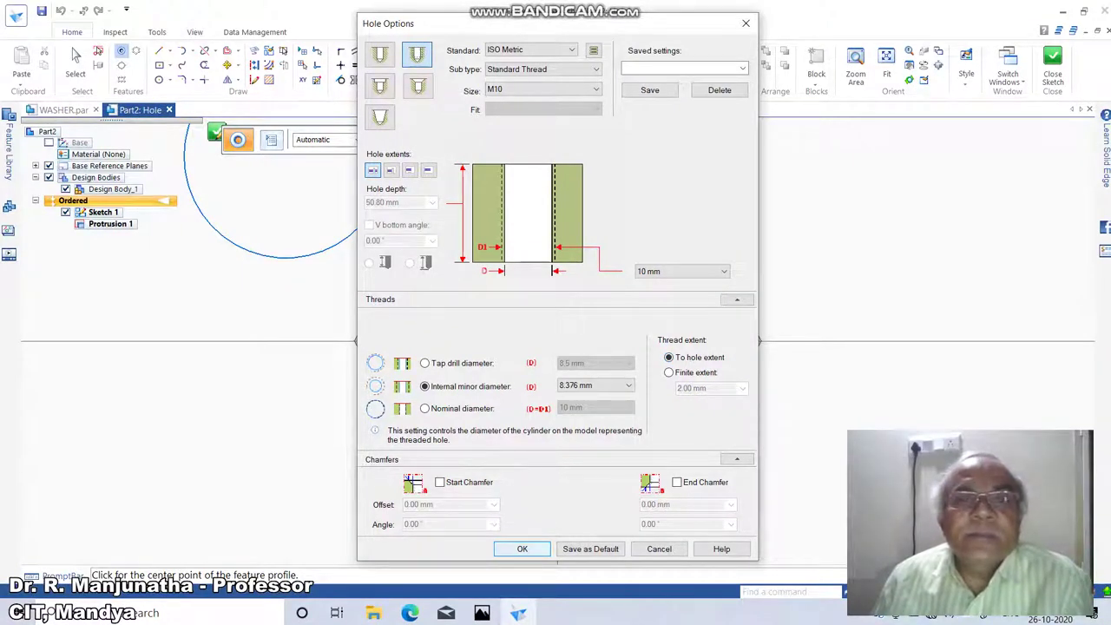
pyautogui.click(521, 548)
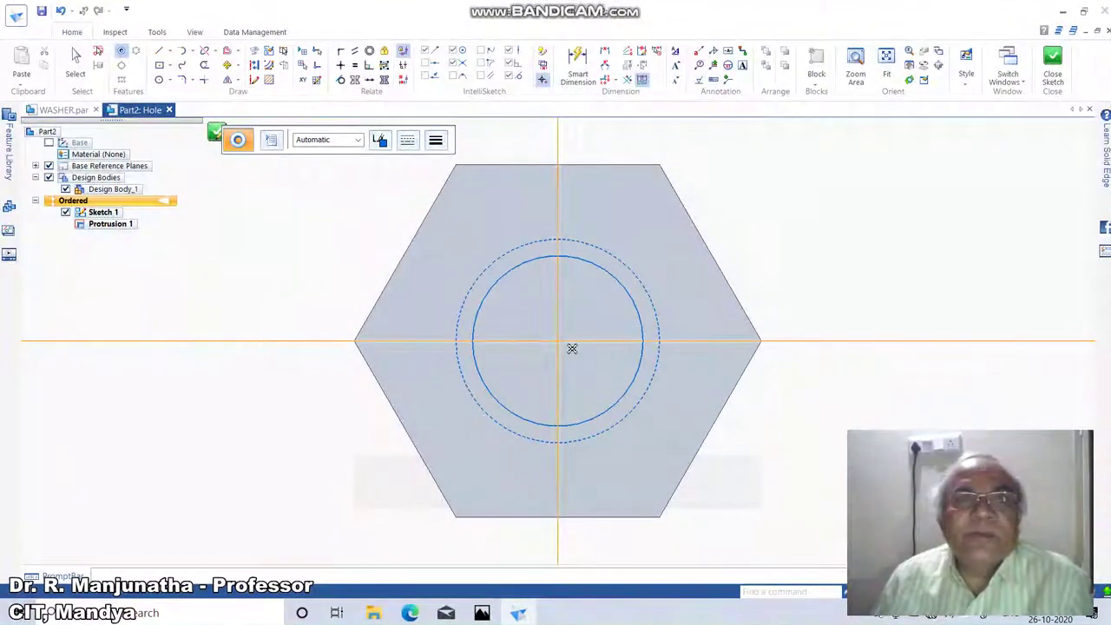
# Place the threaded hole at the hexagon's centre, close the profile and finish the hole feature
pyautogui.click(572, 348)
pyautogui.click(215, 132)
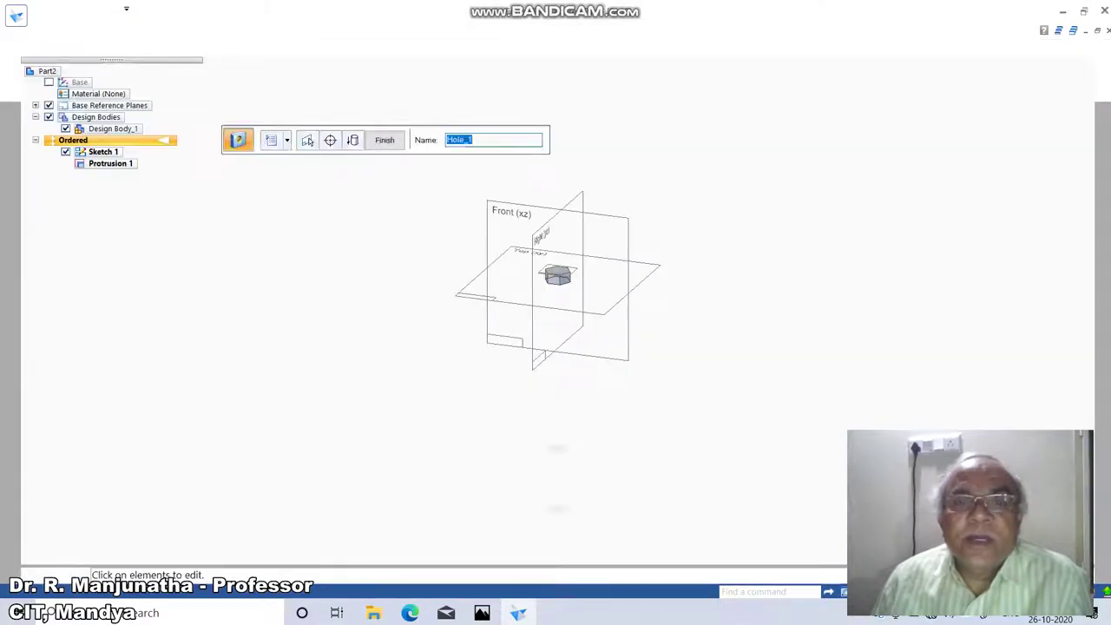
pyautogui.click(308, 140)
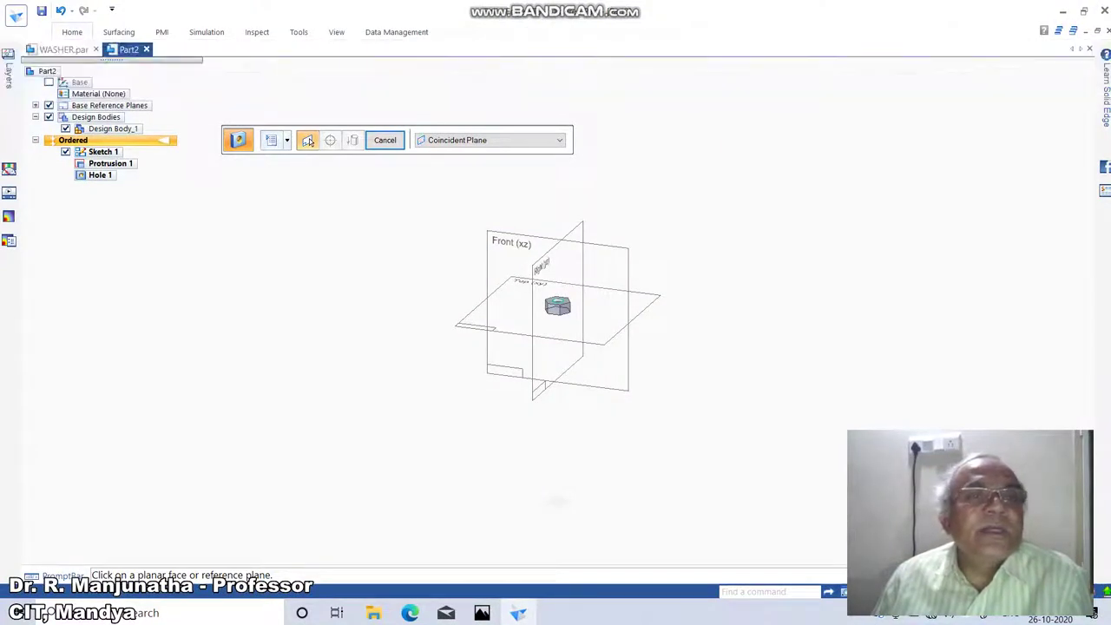
# Start a new sketch on the Front (xz) reference plane
pyautogui.click(72, 32)
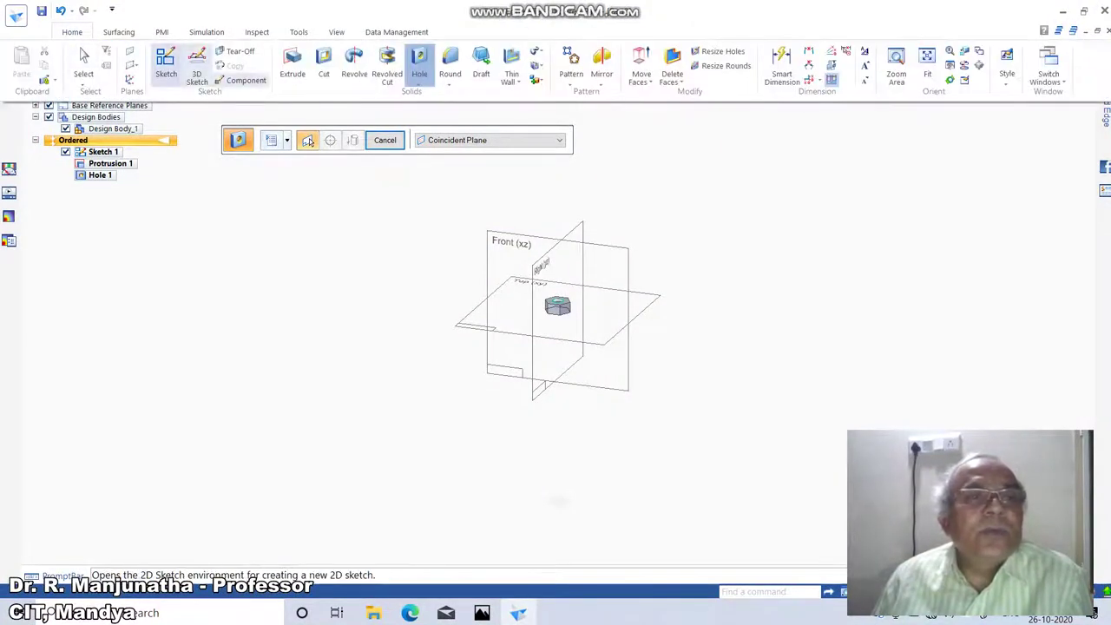
pyautogui.click(166, 65)
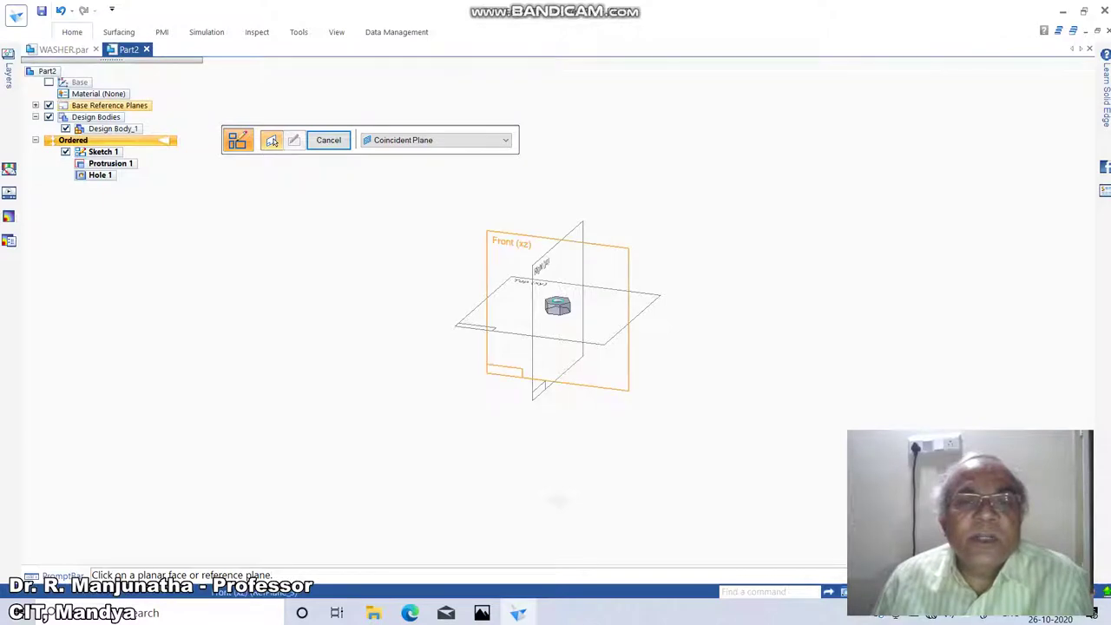
pyautogui.click(494, 252)
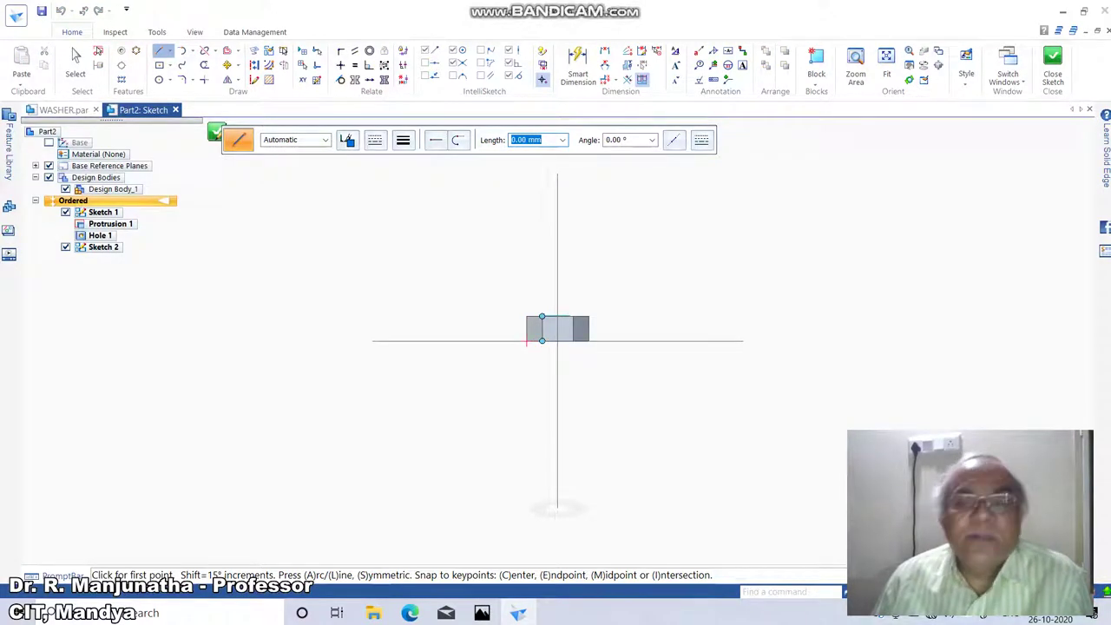
# Project the nut's left outer vertical edge, the top edge of its left face and the central vertical reference line into the sketch
pyautogui.click(856, 70)
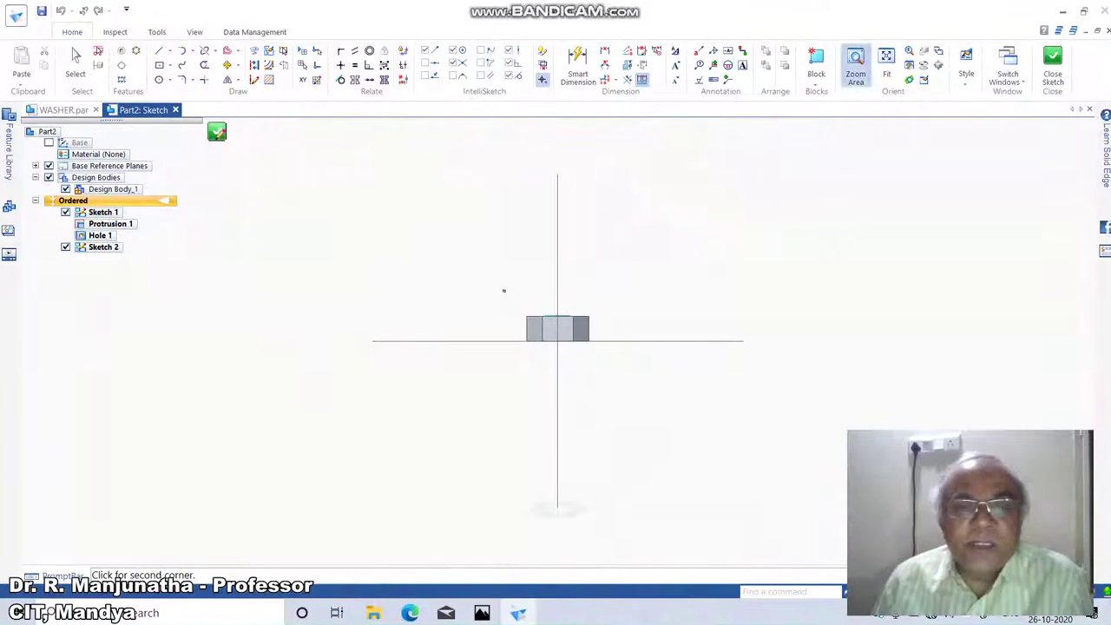
pyautogui.click(446, 290)
pyautogui.click(686, 389)
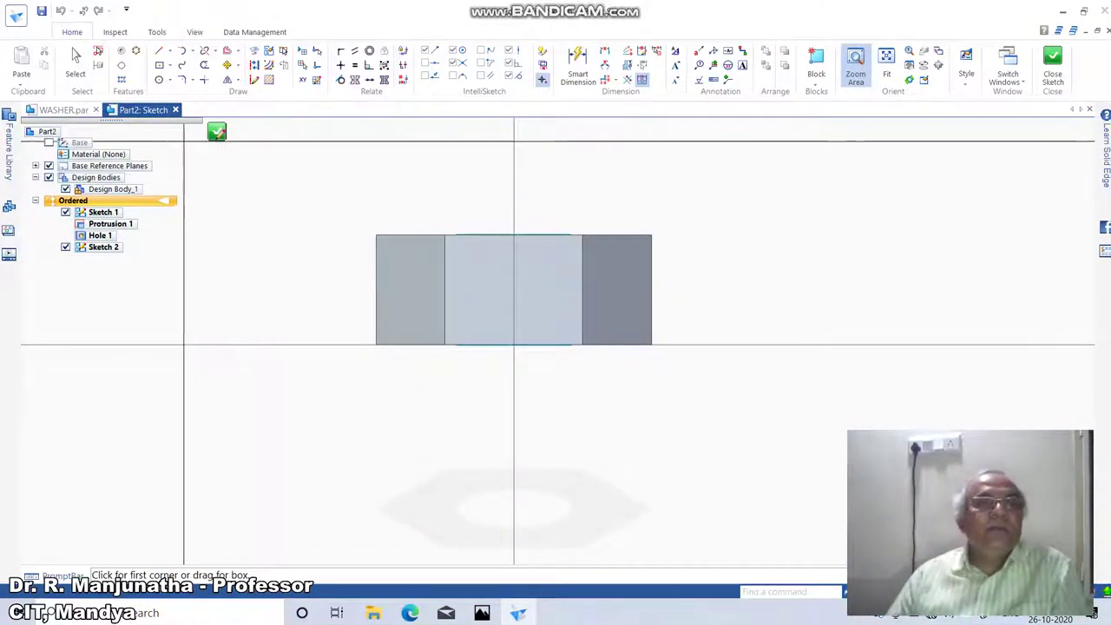
pyautogui.click(254, 50)
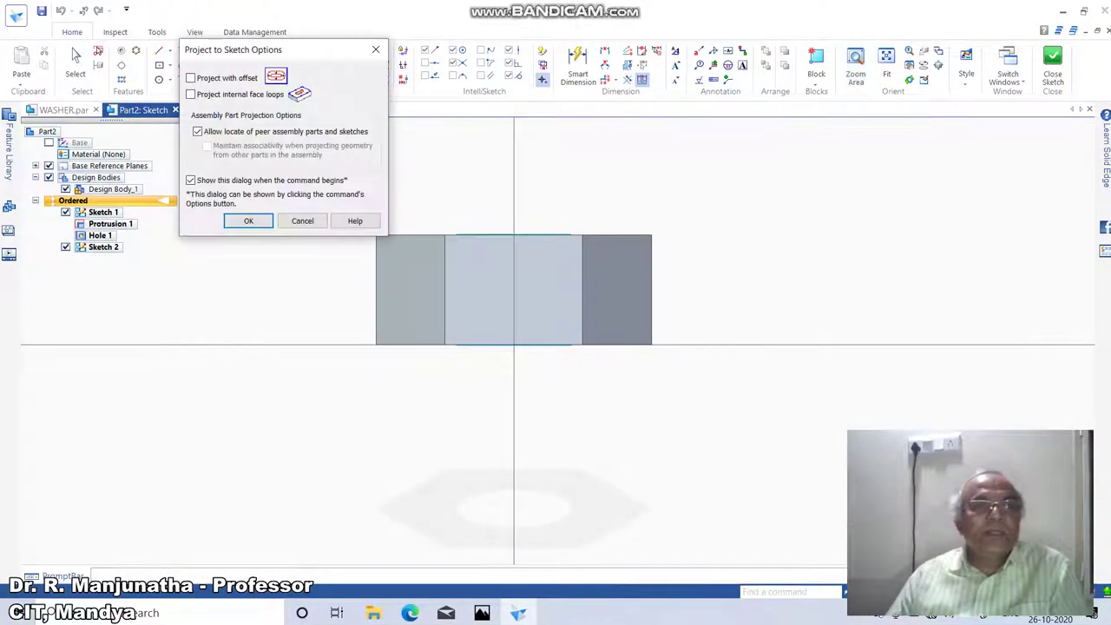
pyautogui.press('Return')
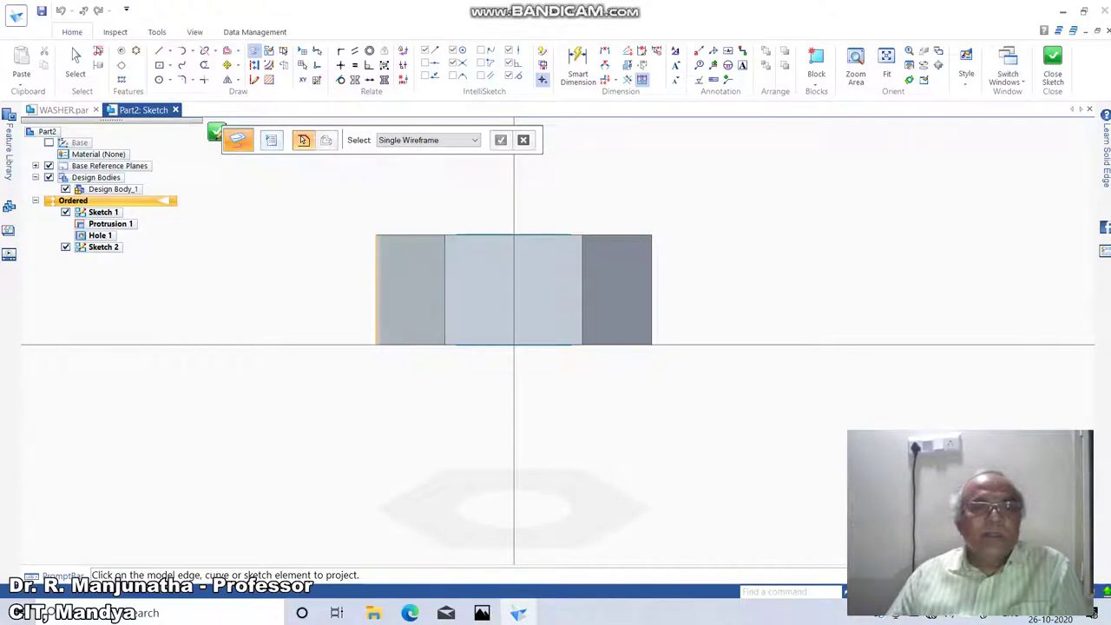
pyautogui.click(376, 290)
pyautogui.click(410, 235)
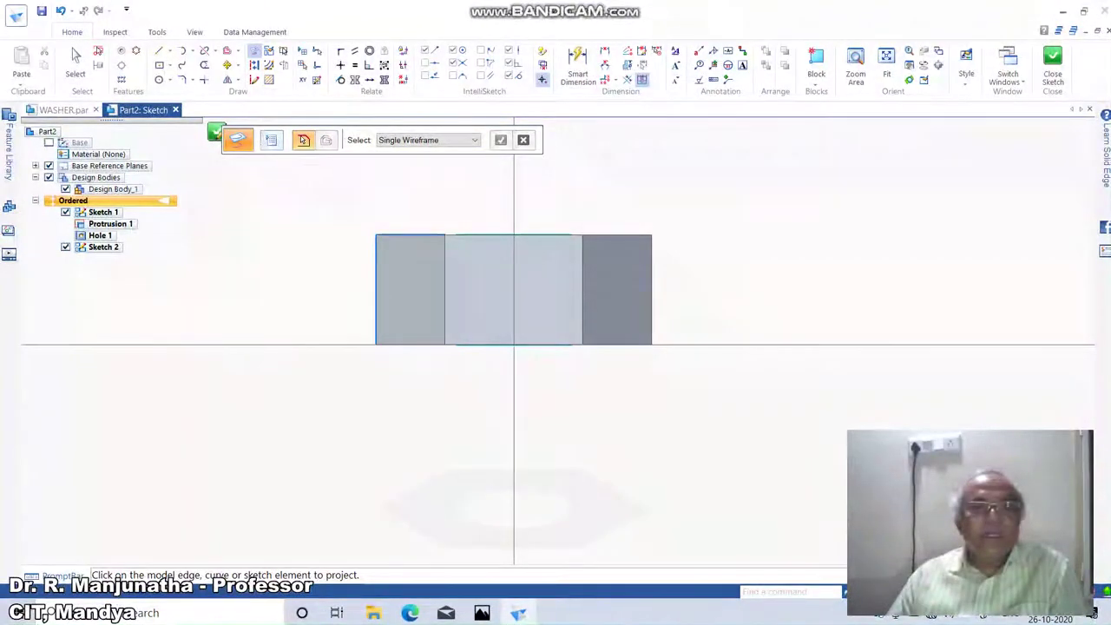
pyautogui.click(512, 200)
pyautogui.click(513, 221)
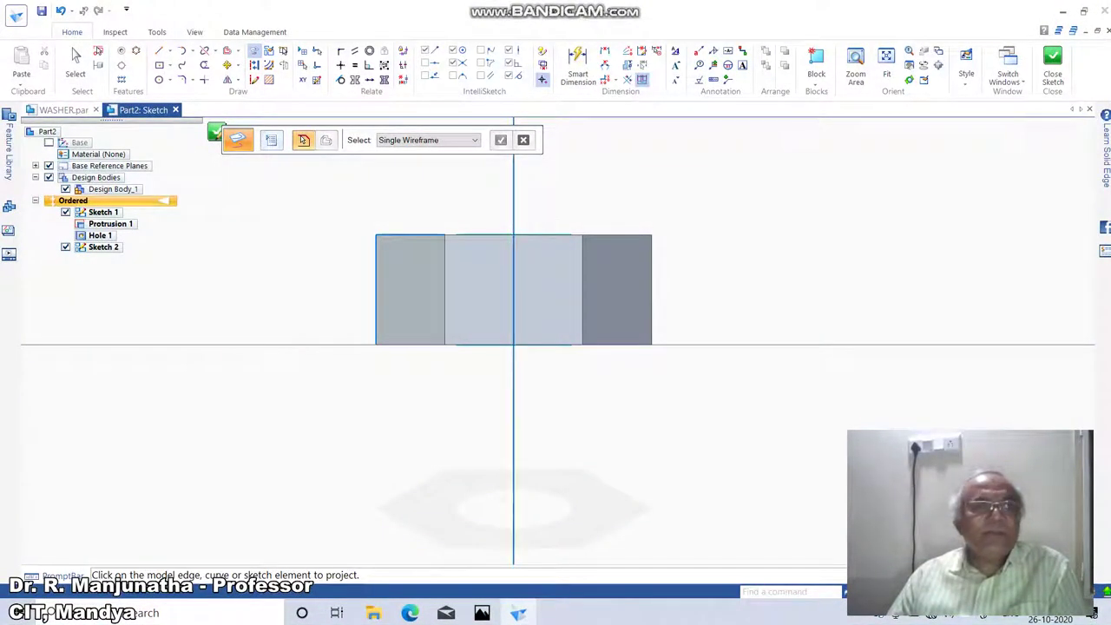
# Offset the projected top edge 2 mm downward and draw a 10 mm line at 60° from the offset line's outer end
pyautogui.click(228, 52)
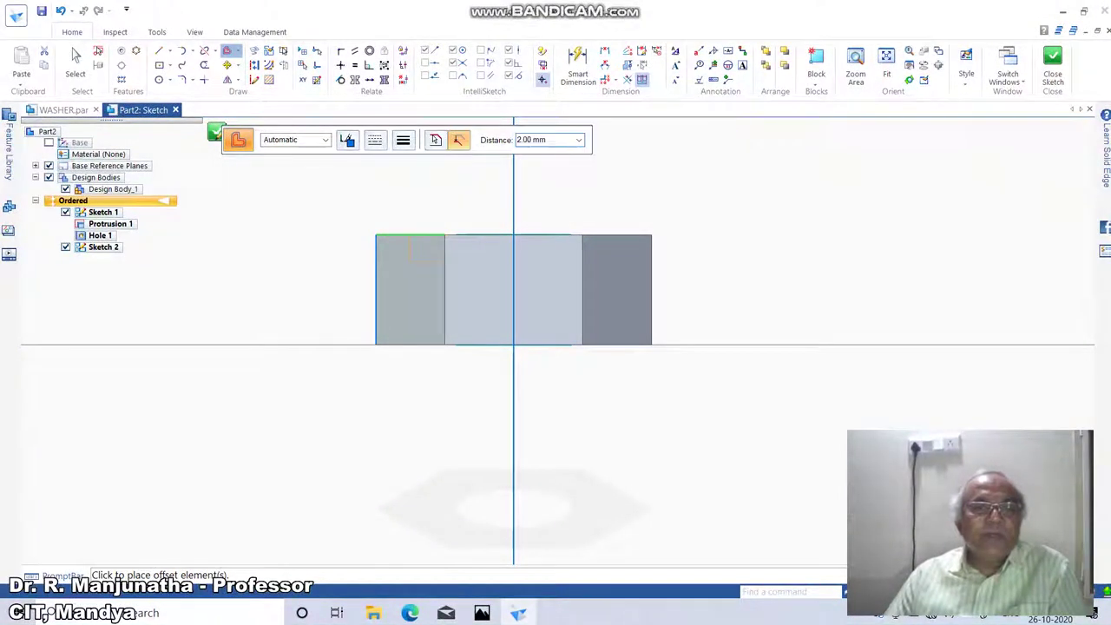
pyautogui.click(162, 50)
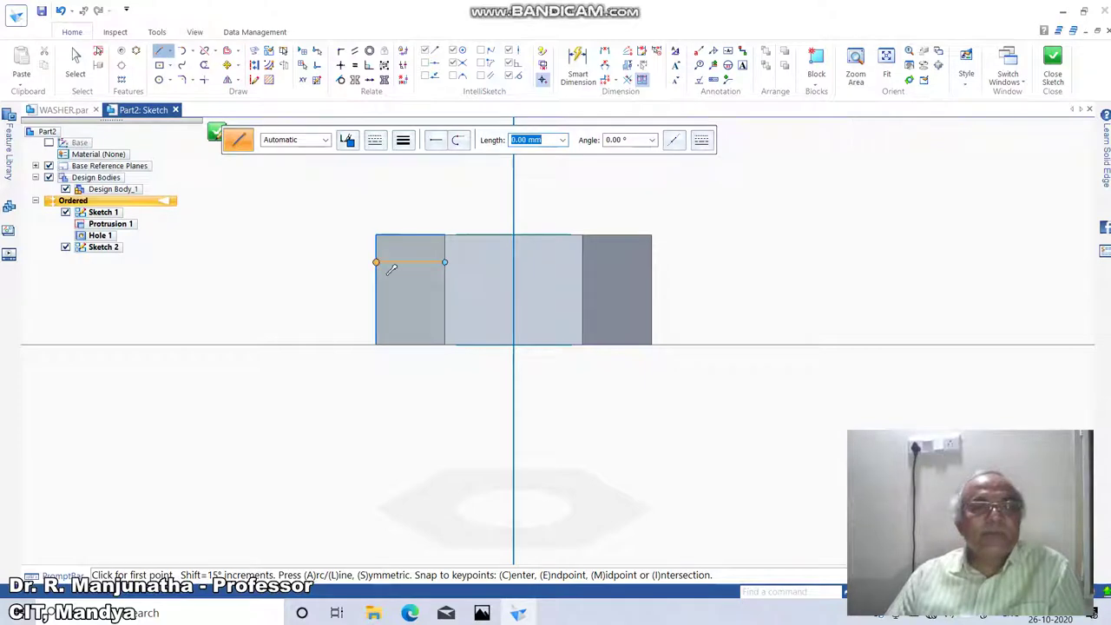
pyautogui.click(375, 262)
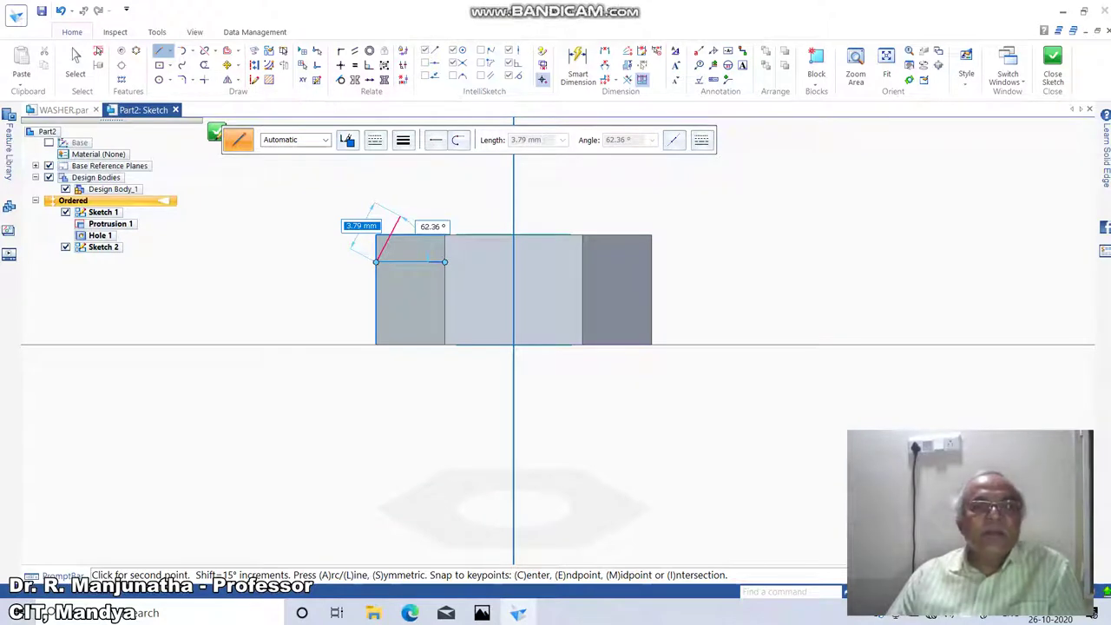
pyautogui.write('10')
pyautogui.press('Tab')
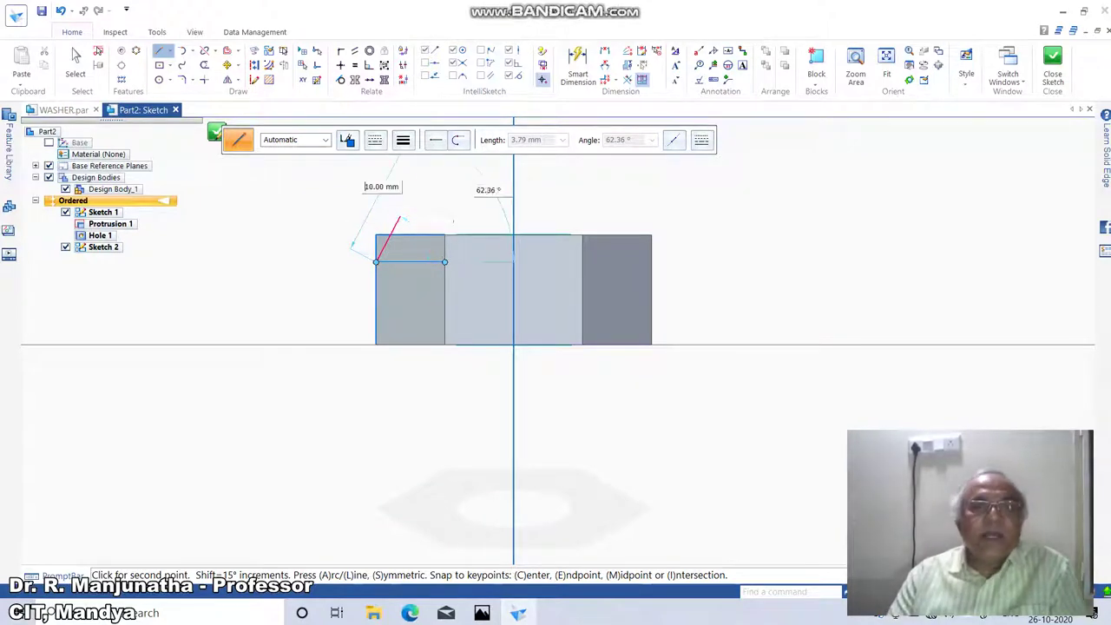
pyautogui.write('60')
pyautogui.press('Return')
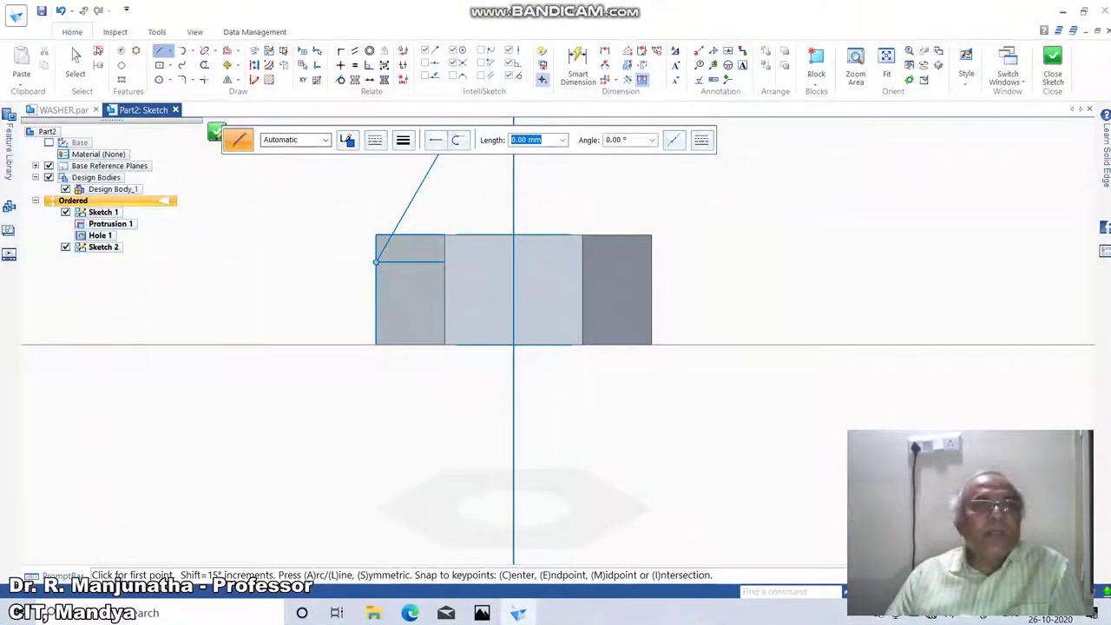
# Check the angle between the slanted line and the left vertical edge with an angular dimension, and delete that dimension
pyautogui.click(605, 65)
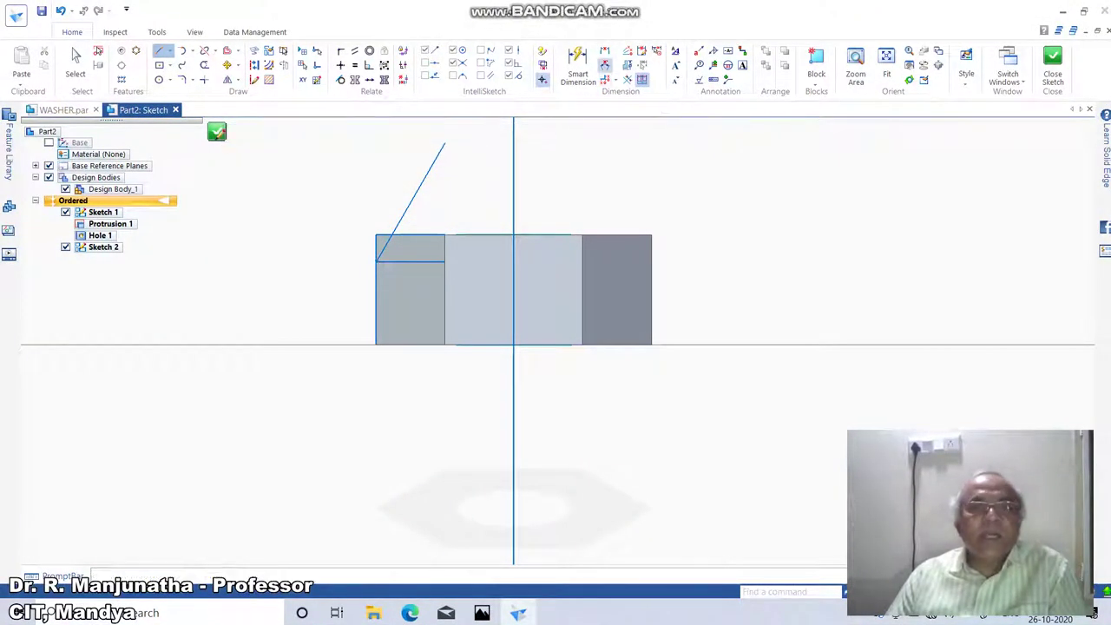
pyautogui.click(376, 295)
pyautogui.click(391, 237)
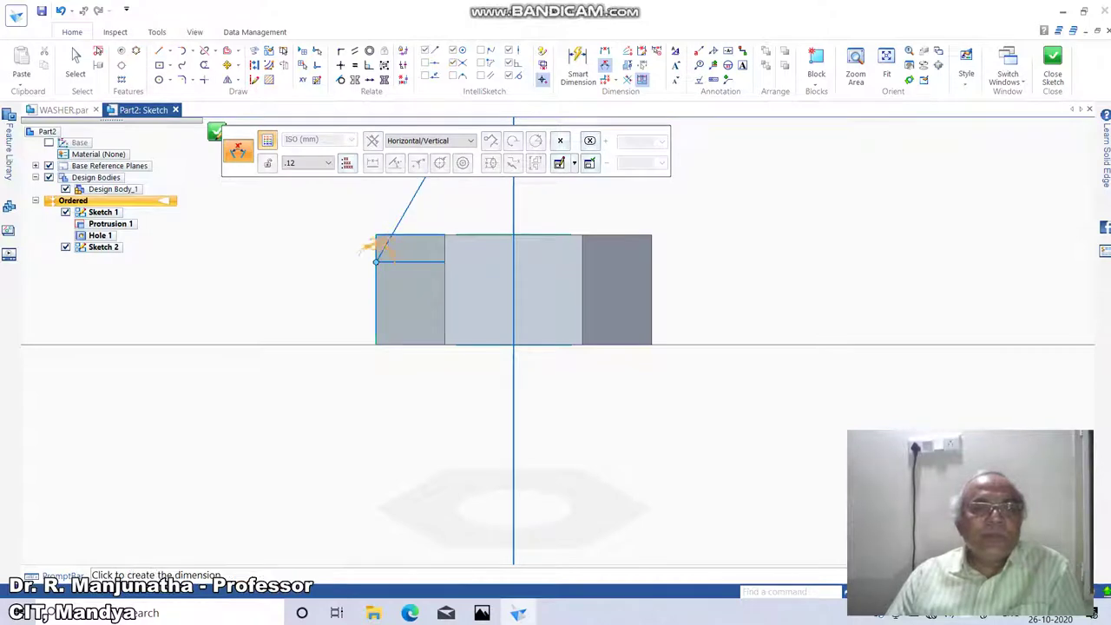
pyautogui.click(392, 208)
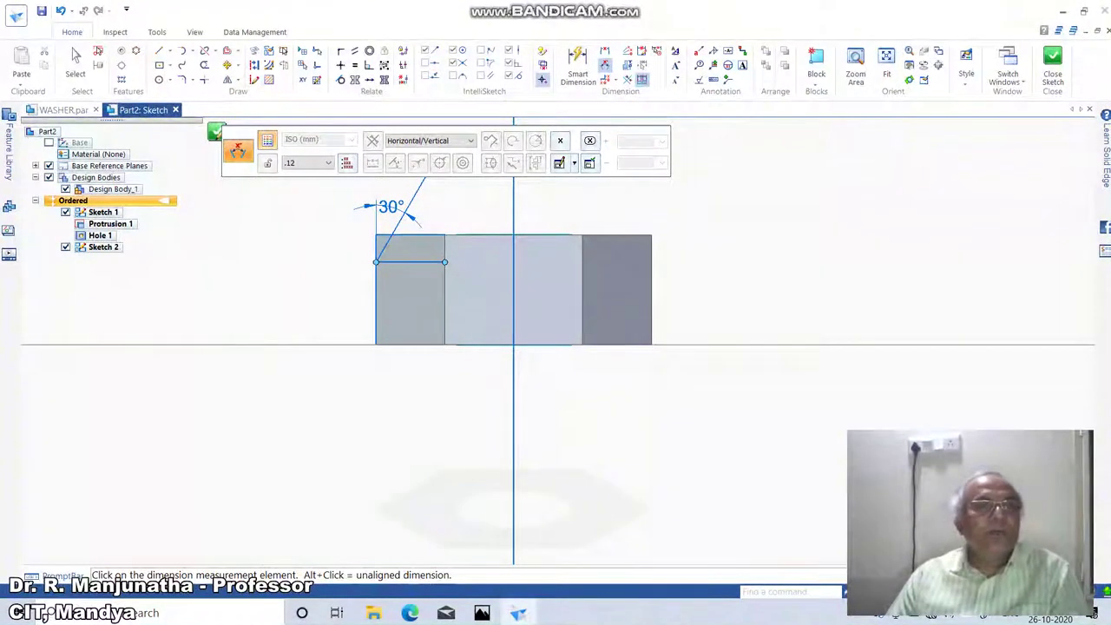
pyautogui.press('Escape')
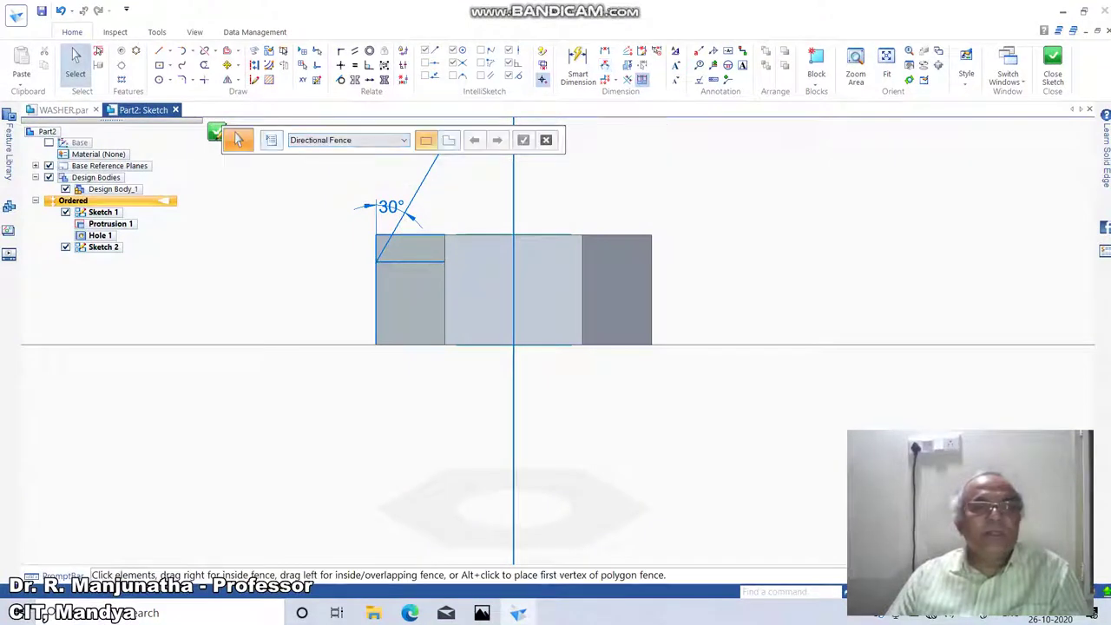
pyautogui.click(392, 207)
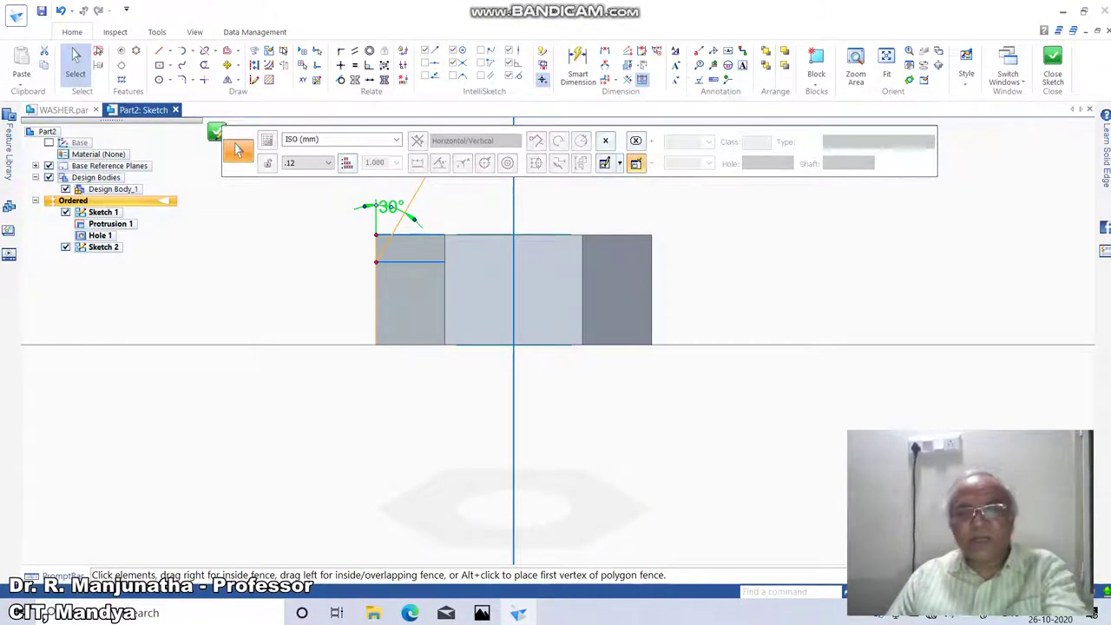
pyautogui.press('Delete')
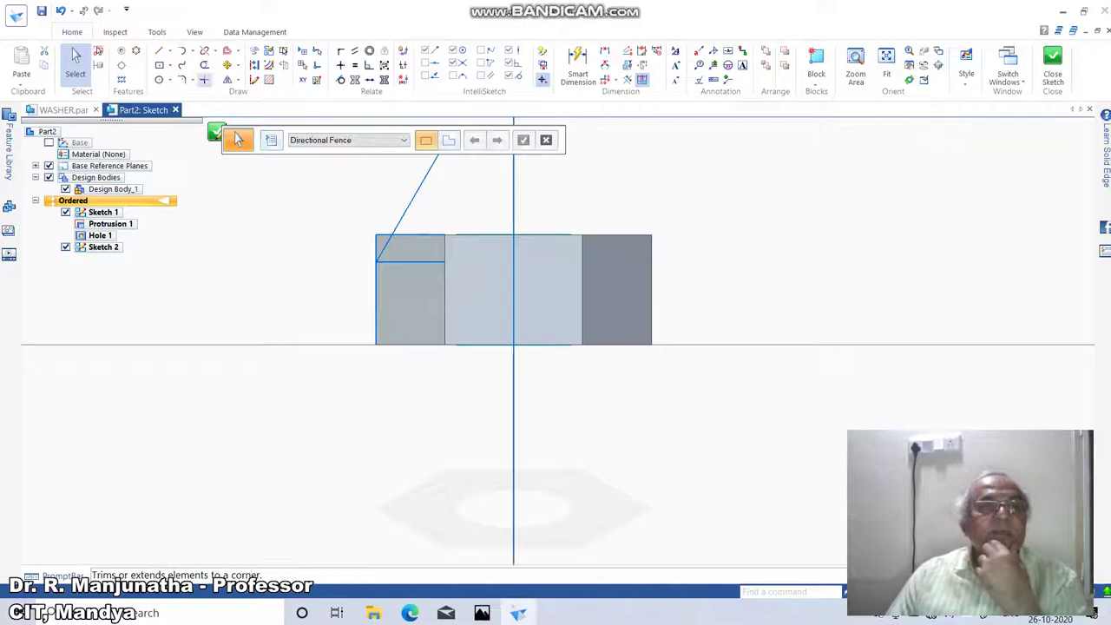
# Trim the slanted line, projected top edge and left vertical edge to corners, forming a closed triangle at the nut's upper left corner
pyautogui.click(204, 80)
pyautogui.click(386, 245)
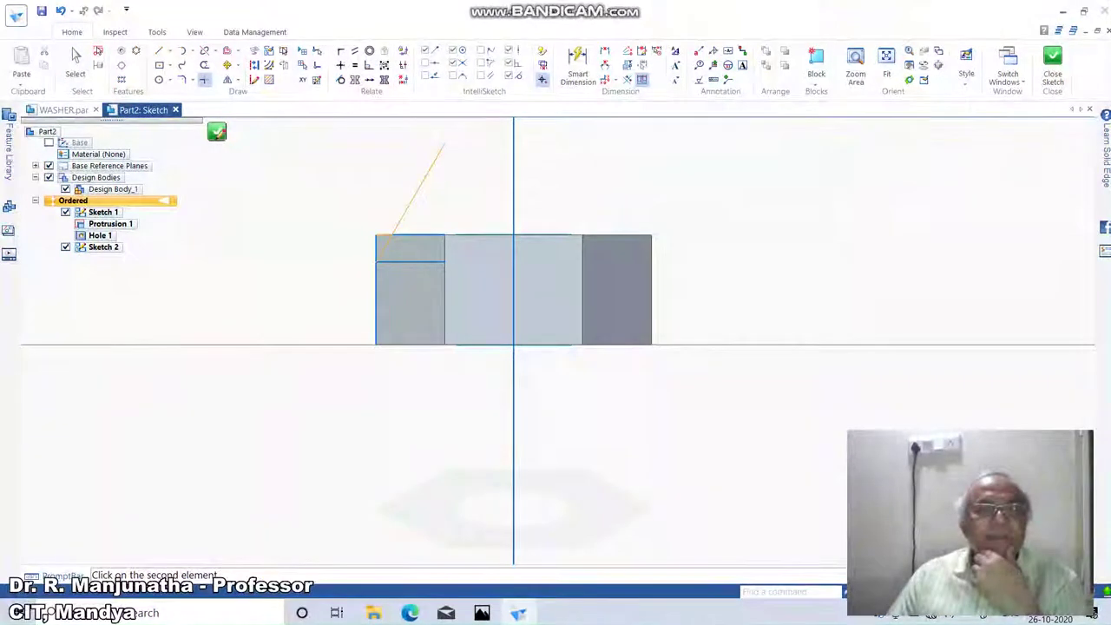
pyautogui.click(384, 235)
pyautogui.click(376, 247)
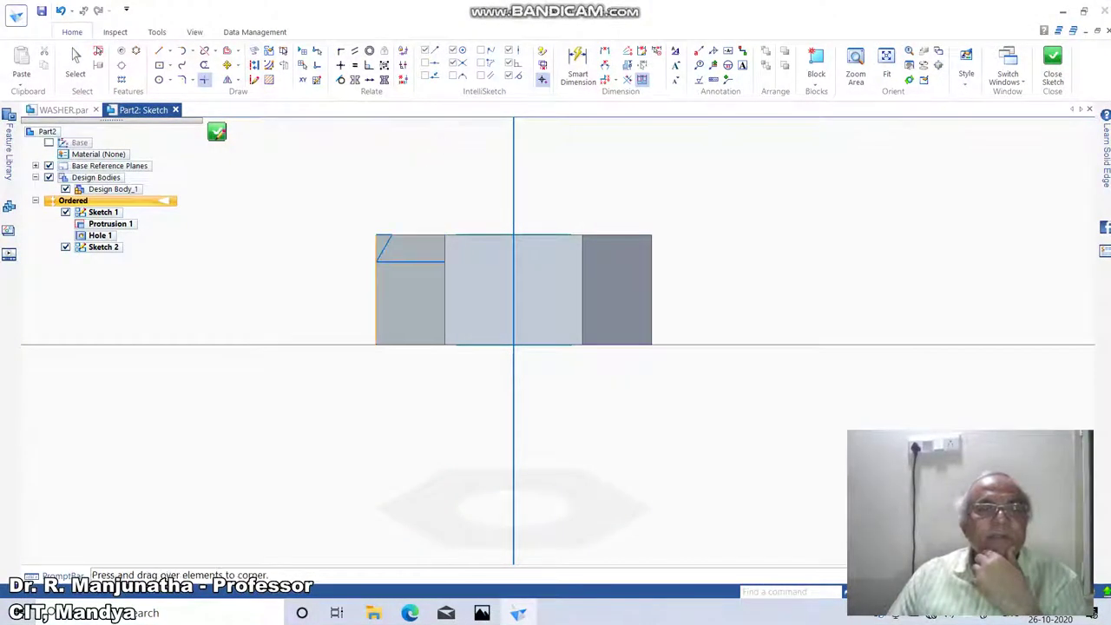
pyautogui.click(384, 246)
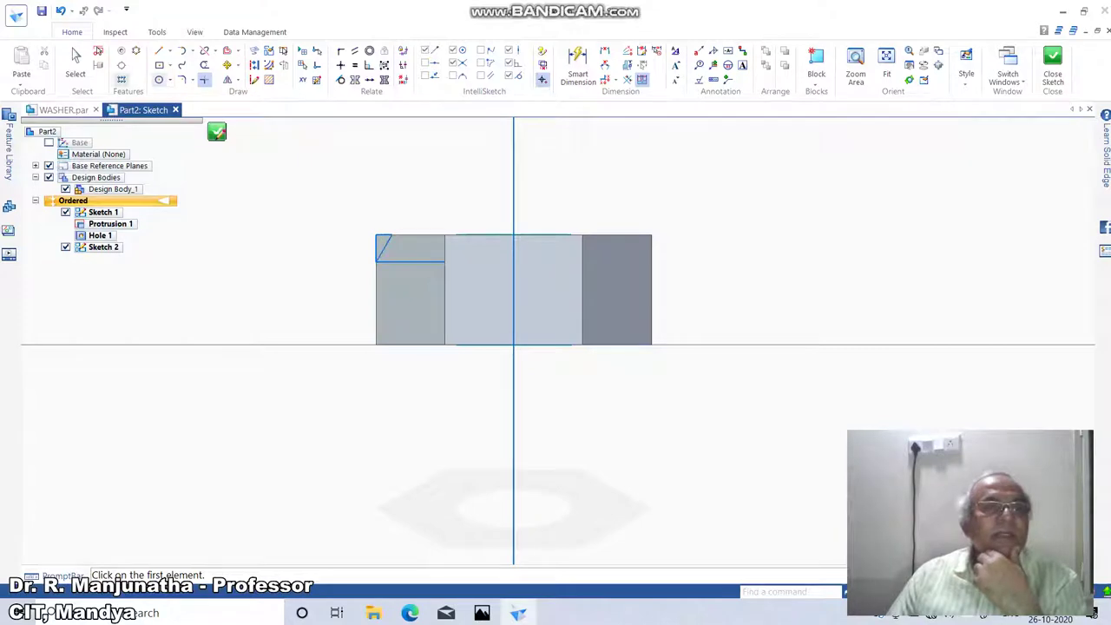
# Delete the horizontal offset line below the triangle and close the sketch
pyautogui.click(75, 65)
pyautogui.click(412, 262)
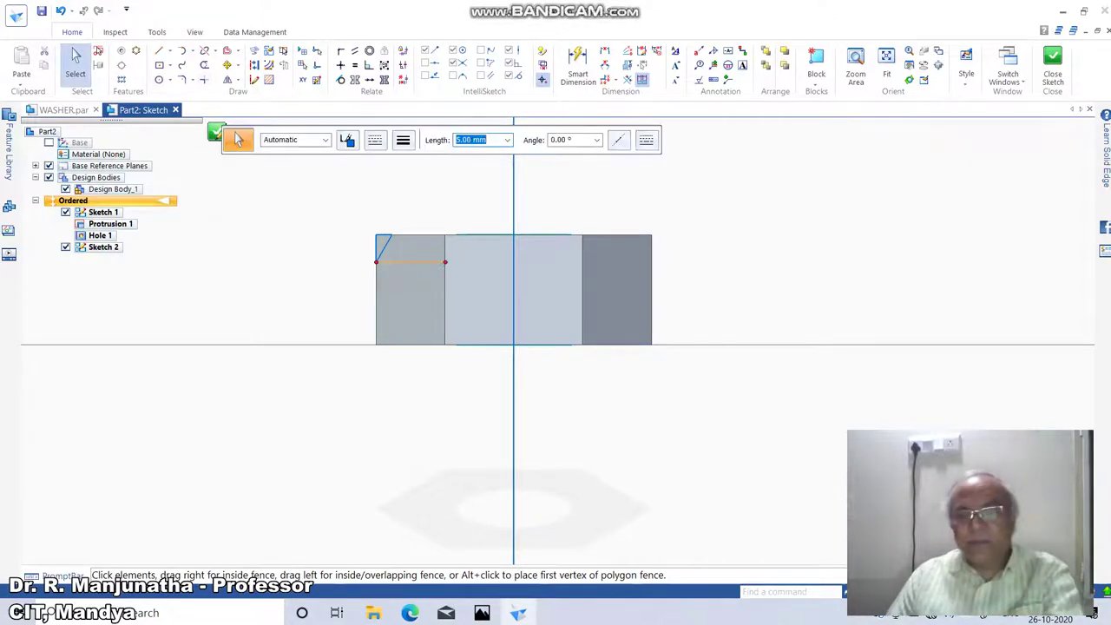
pyautogui.press('Delete')
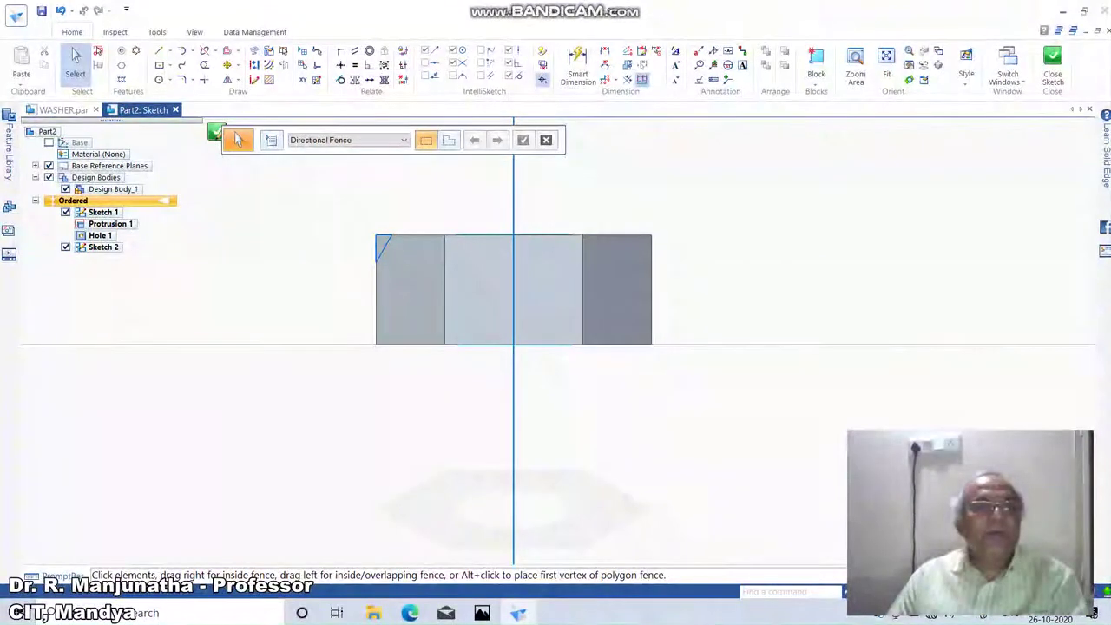
pyautogui.click(217, 132)
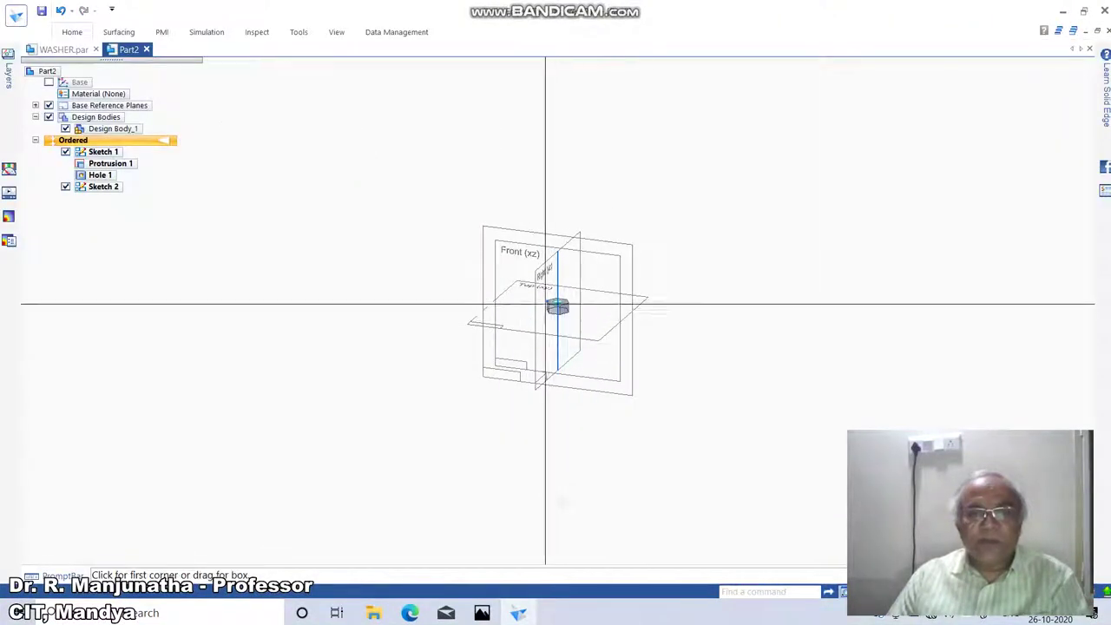
# Make a revolved cut of the triangular profile through a full 360° around the central vertical line and finish the feature
pyautogui.scroll(5, 558, 310)
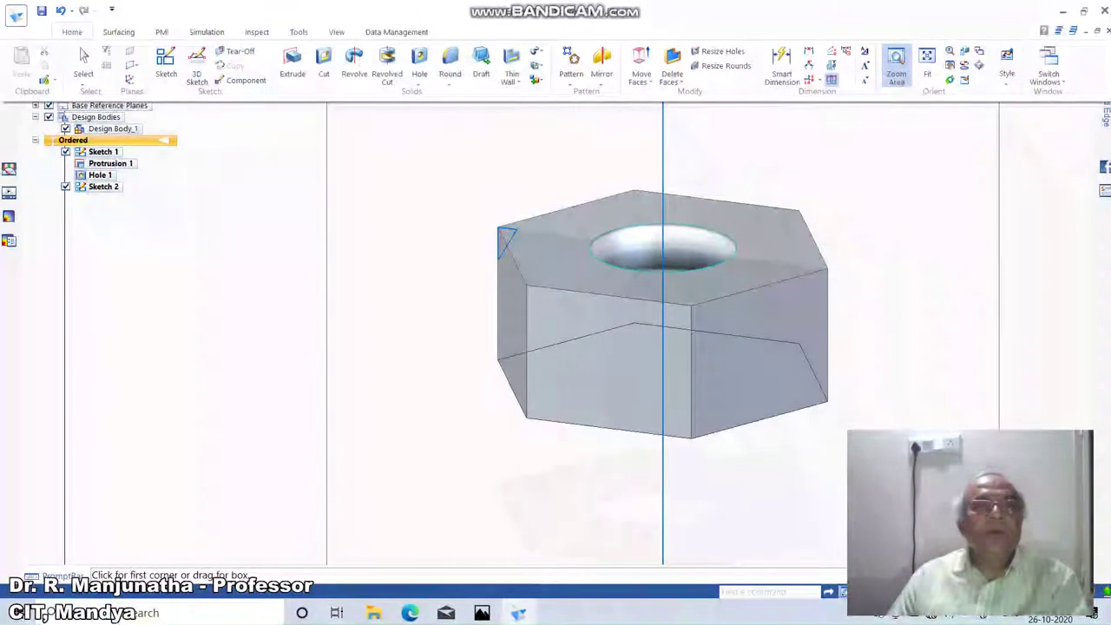
pyautogui.click(387, 65)
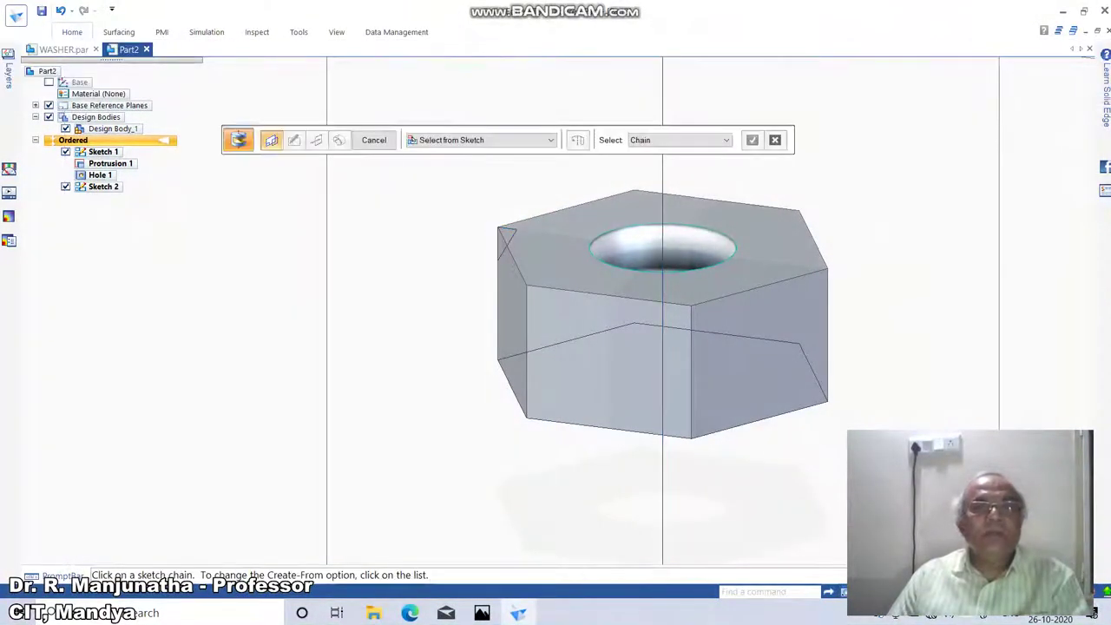
pyautogui.click(507, 241)
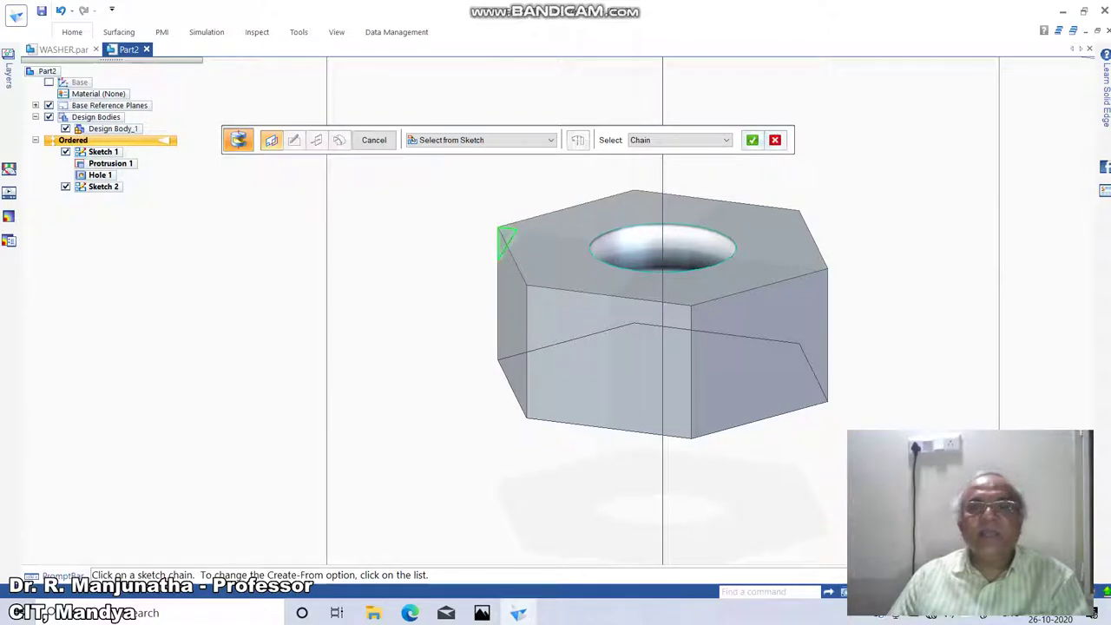
pyautogui.click(751, 140)
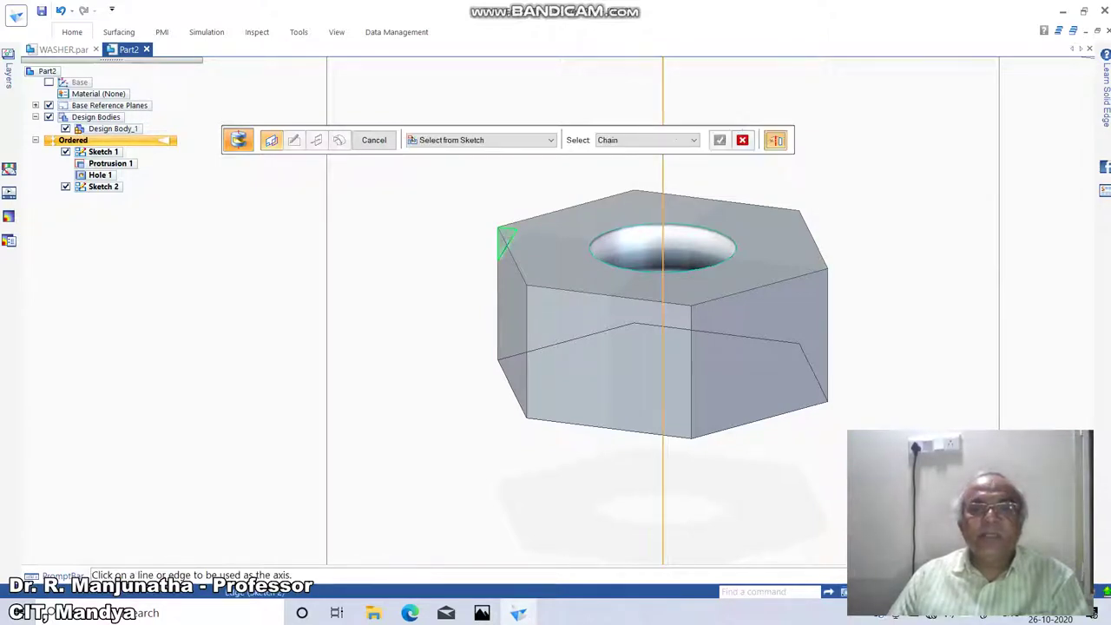
pyautogui.click(663, 503)
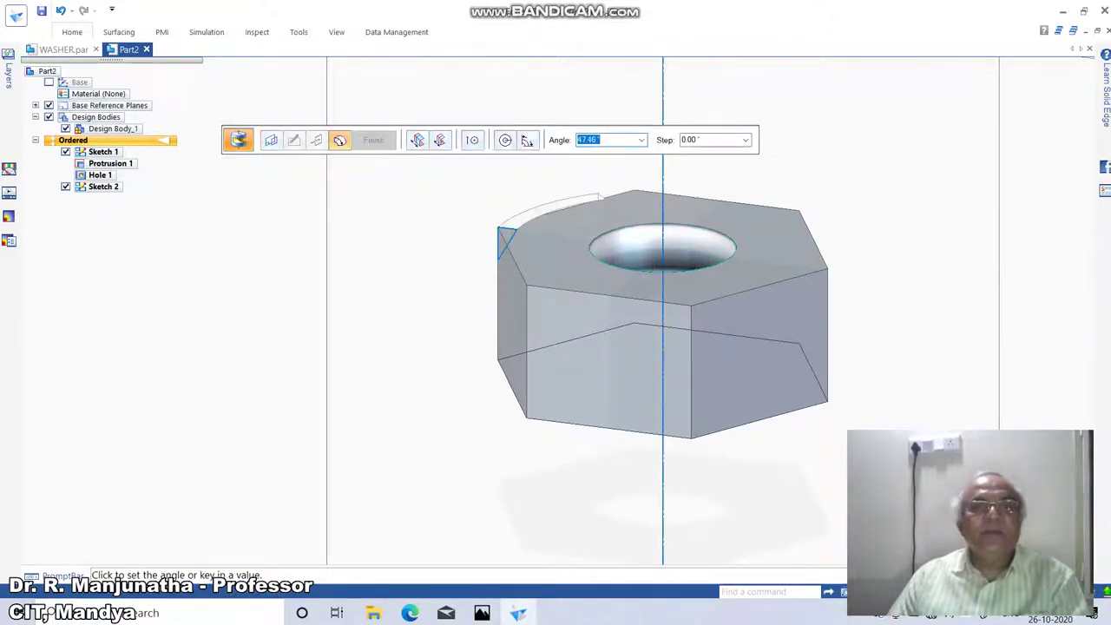
pyautogui.click(505, 141)
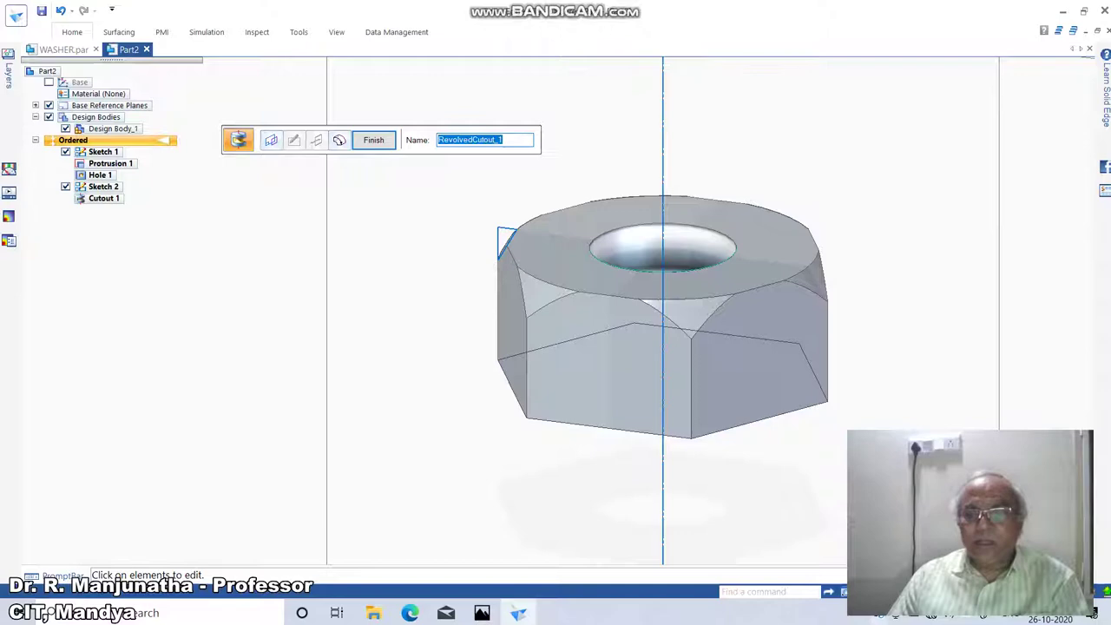
pyautogui.click(907, 592)
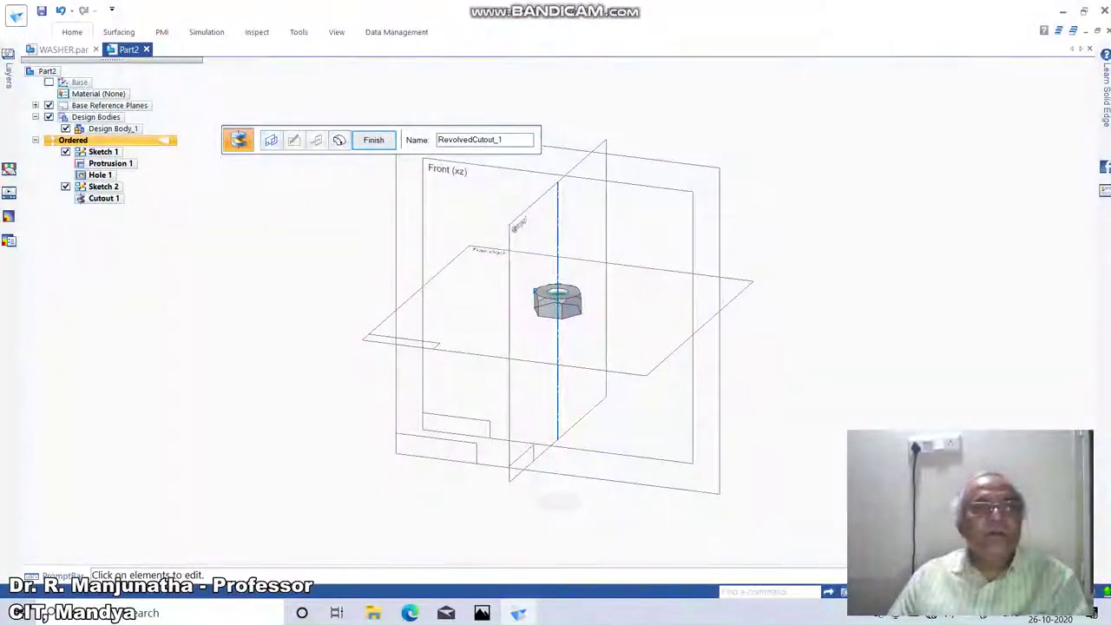
pyautogui.click(374, 140)
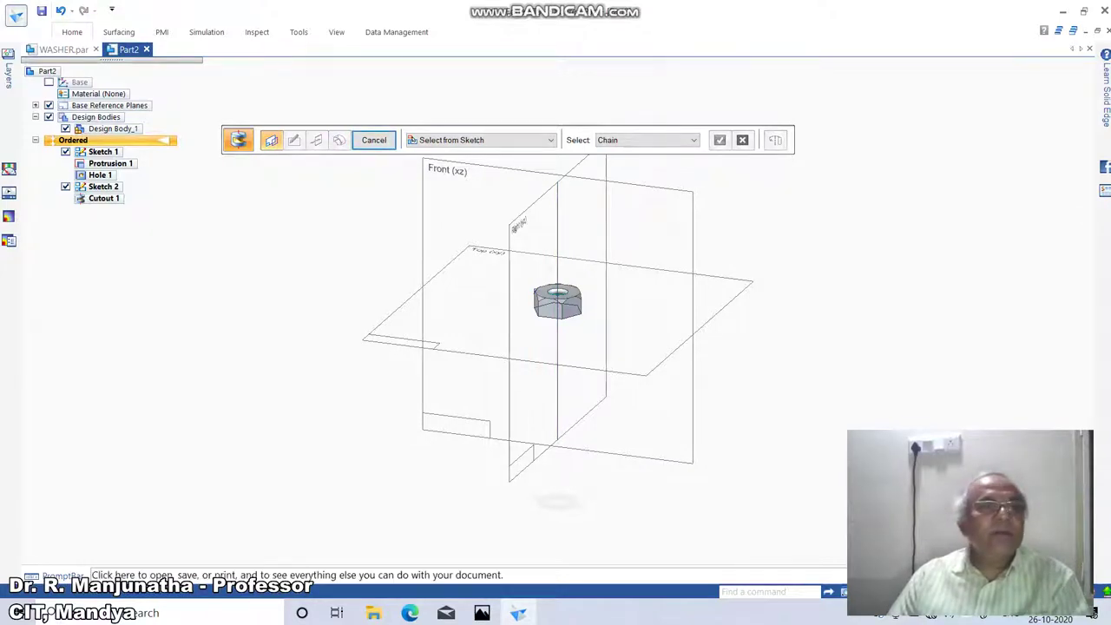
# Apply the Fe-410W material from the Uncategorized group of the material table to the nut
pyautogui.click(17, 16)
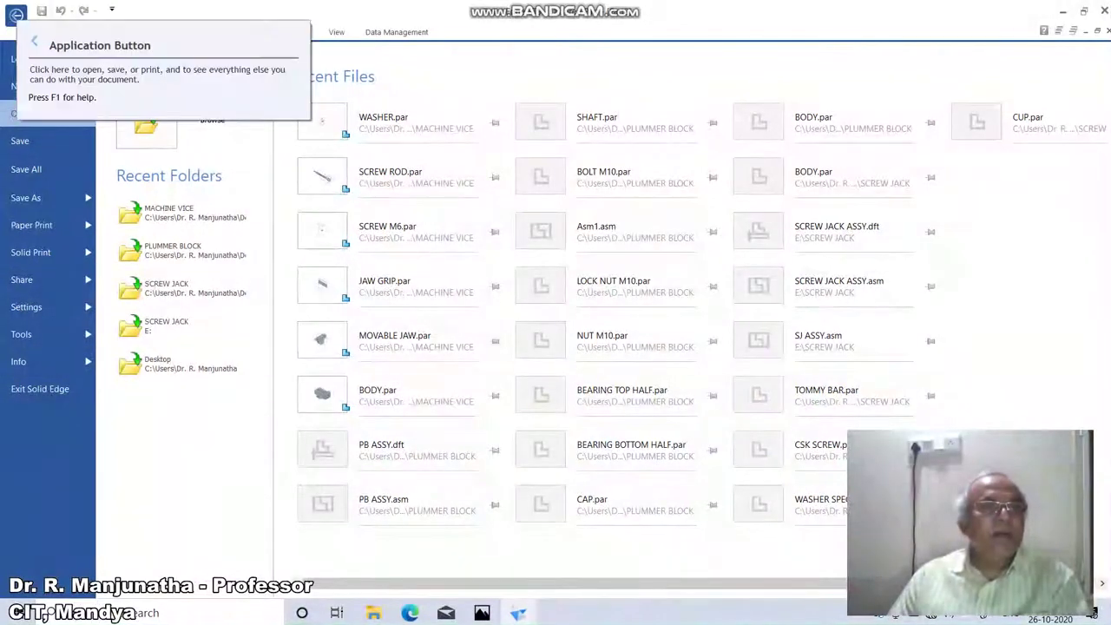
pyautogui.moveTo(34, 361)
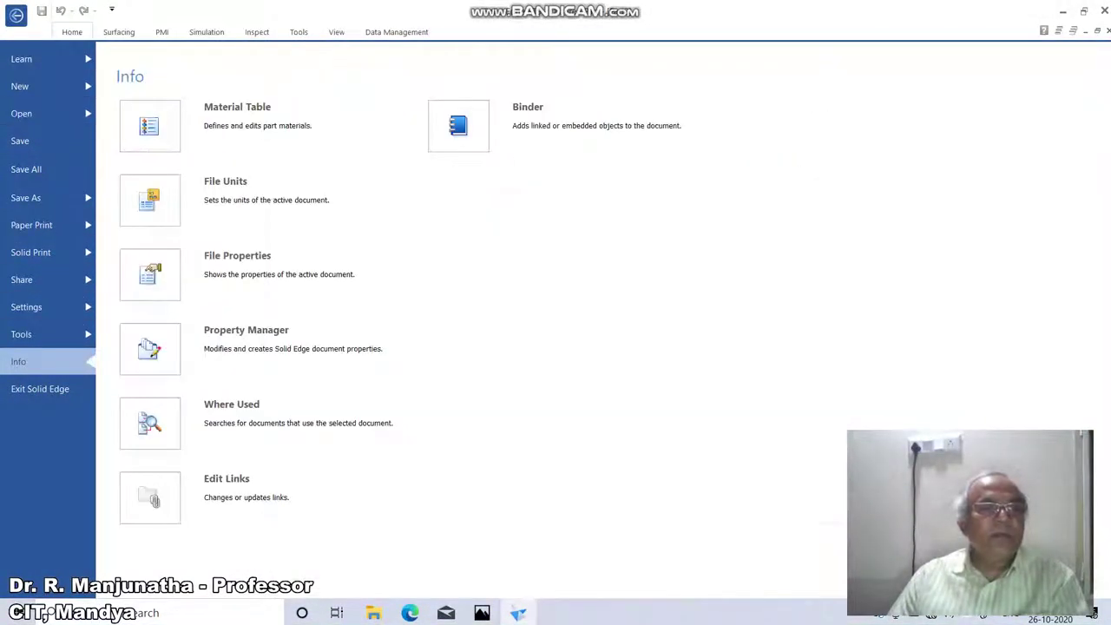
pyautogui.click(261, 127)
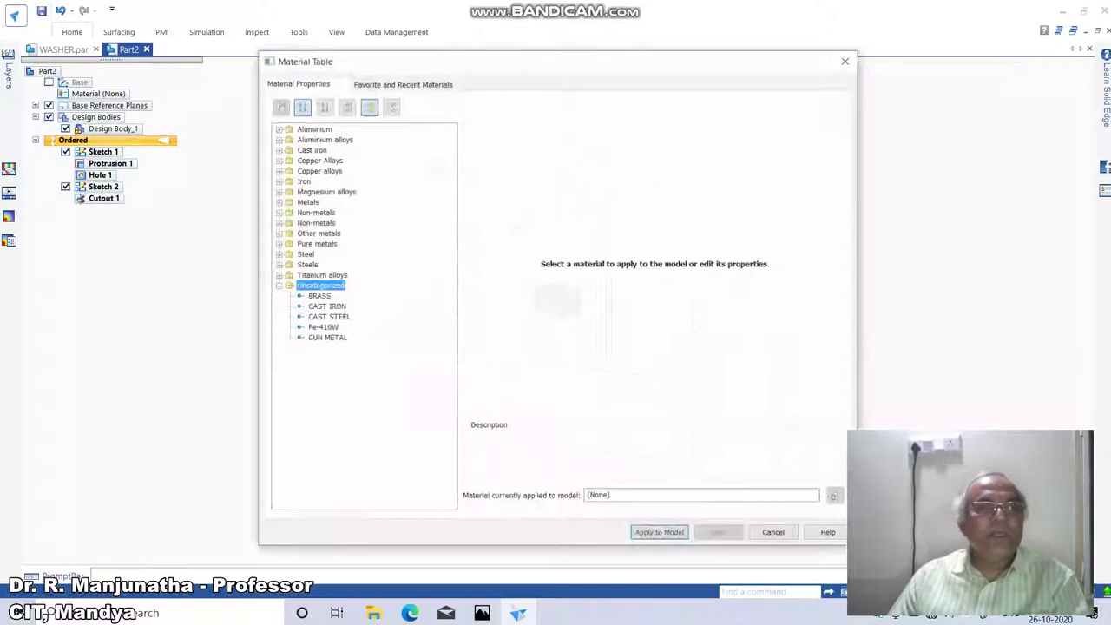
pyautogui.click(321, 327)
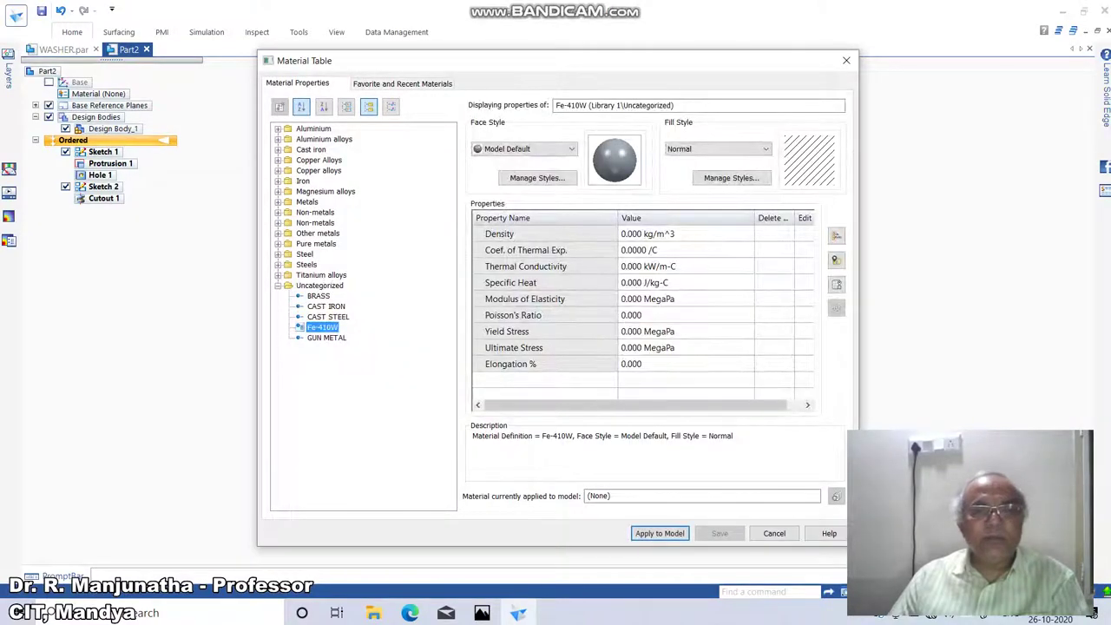
pyautogui.click(660, 534)
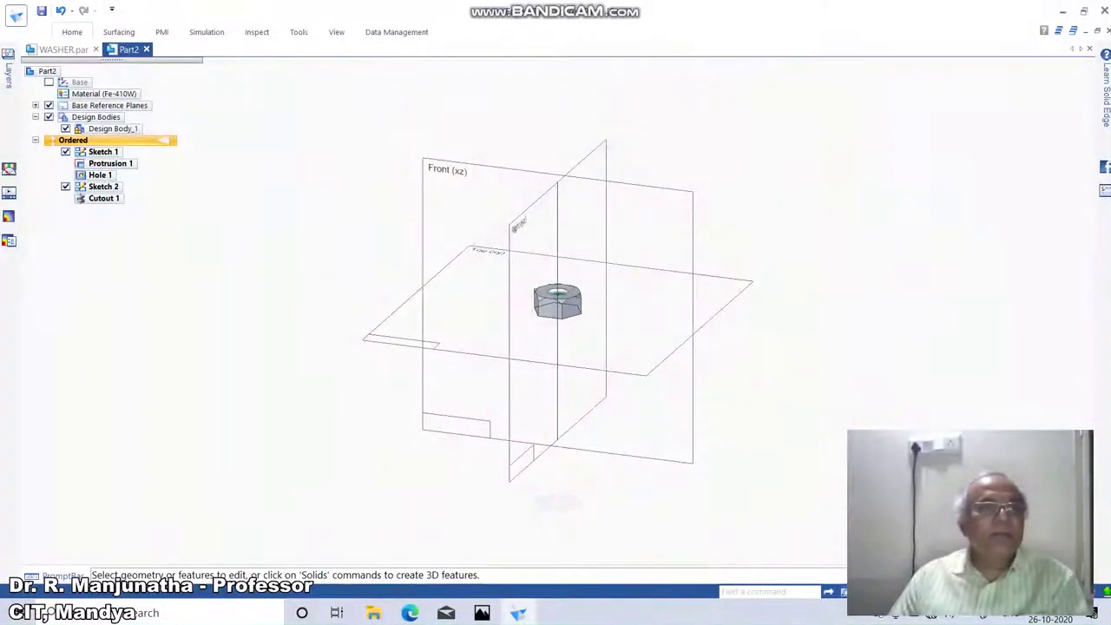
# Check the part name in the MACHINE VICE drawing image and set the title in the nut's file properties to NUT
pyautogui.click(15, 16)
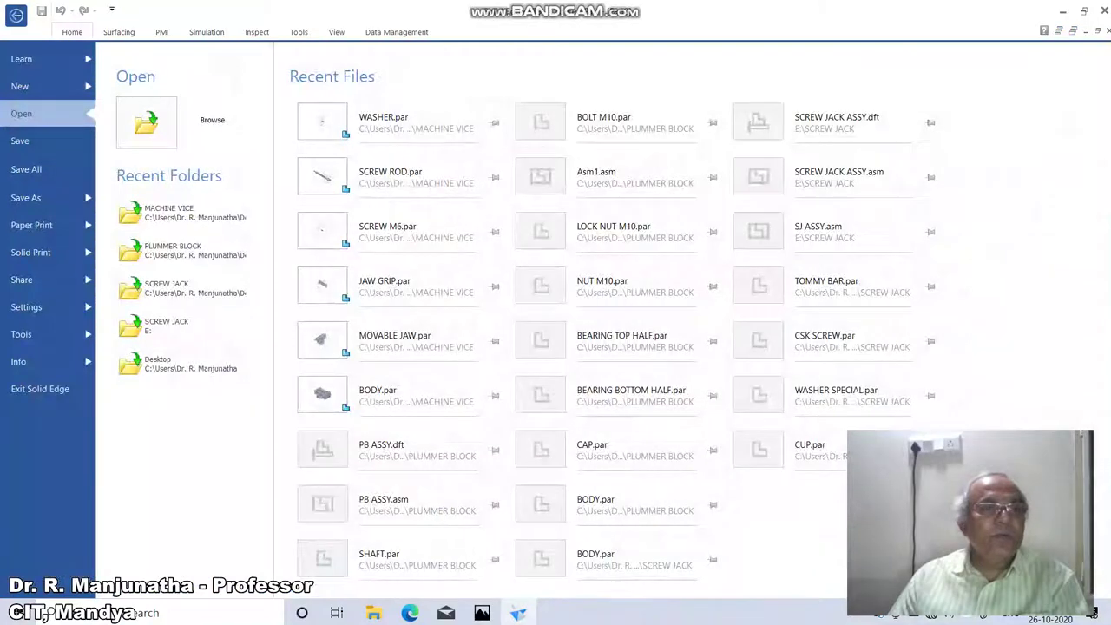
pyautogui.click(19, 361)
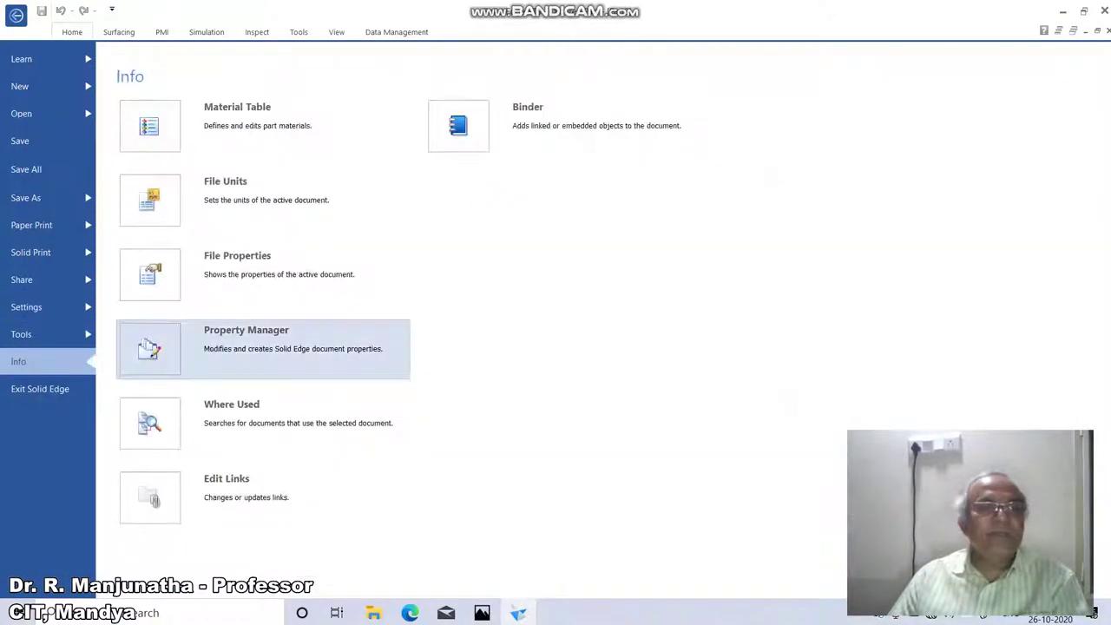
pyautogui.click(243, 269)
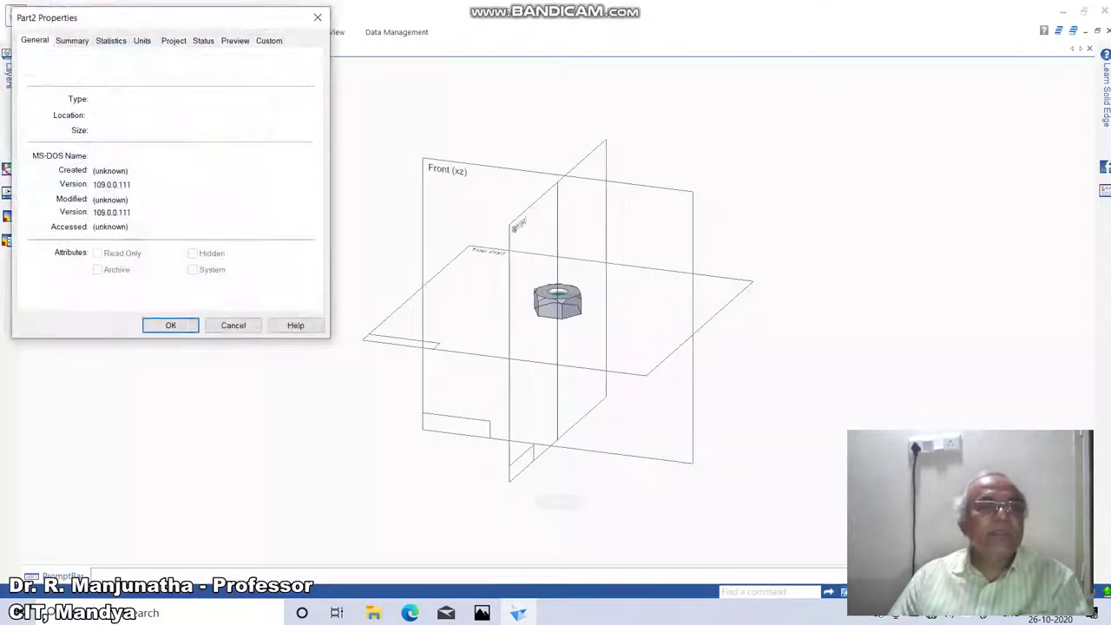
pyautogui.click(72, 40)
pyautogui.click(189, 63)
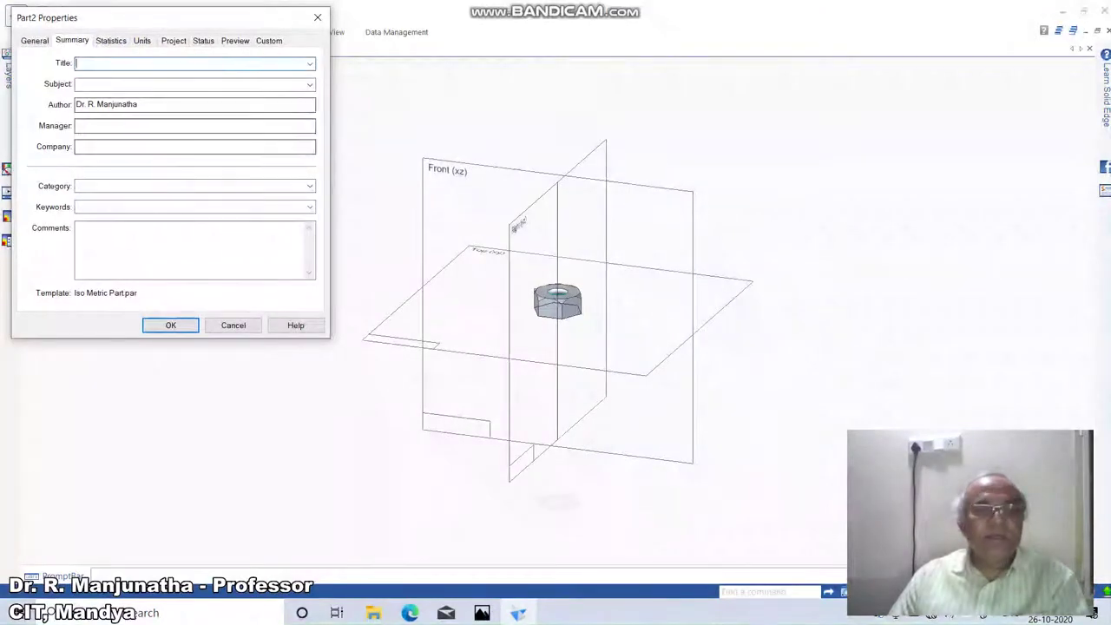
pyautogui.click(482, 612)
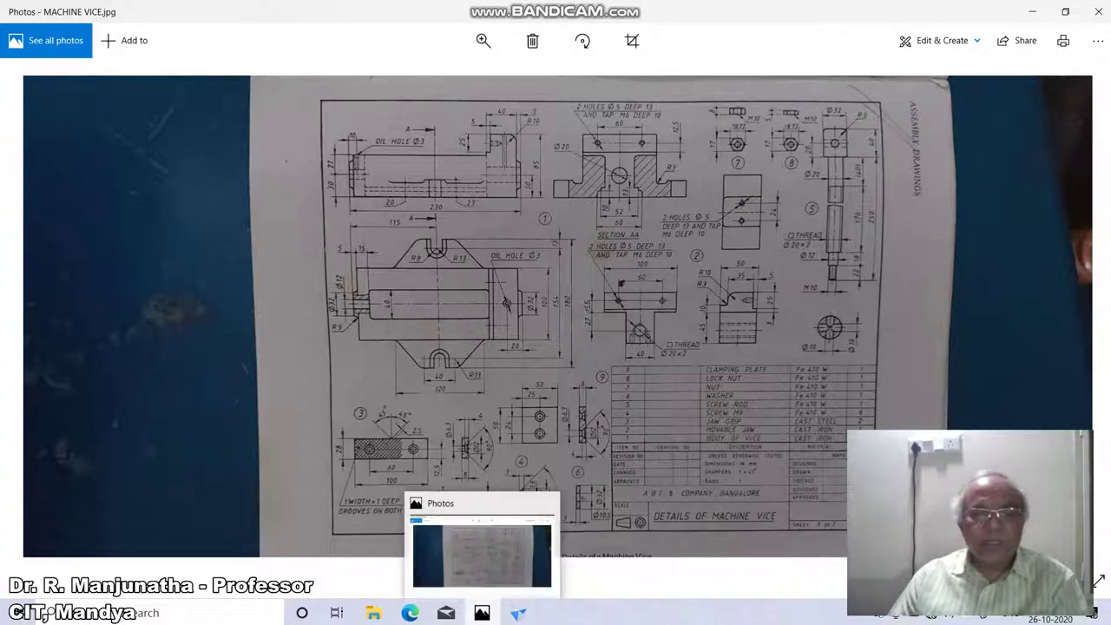
pyautogui.click(518, 613)
pyautogui.write('NUT')
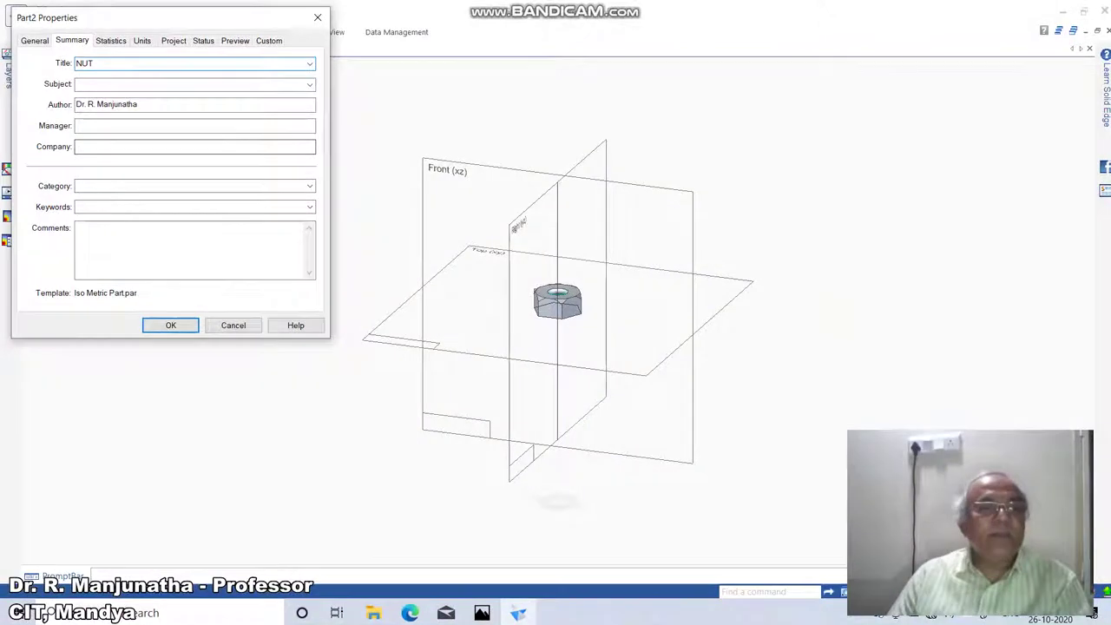
pyautogui.press('Return')
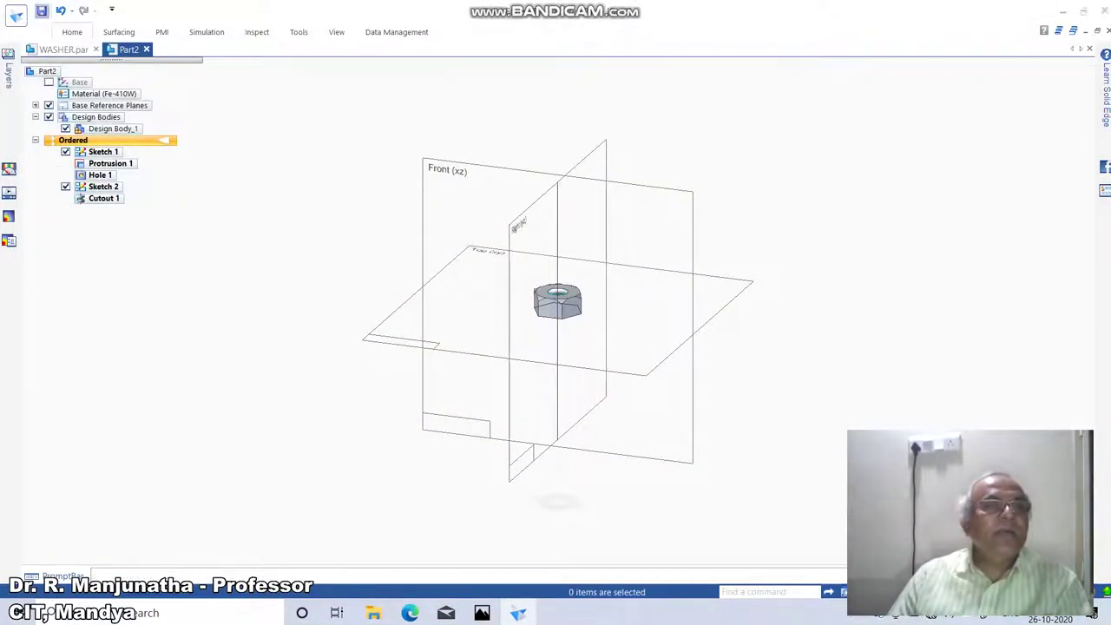
# Save the part document as NUT in the MACHINE VICE folder
pyautogui.click(40, 10)
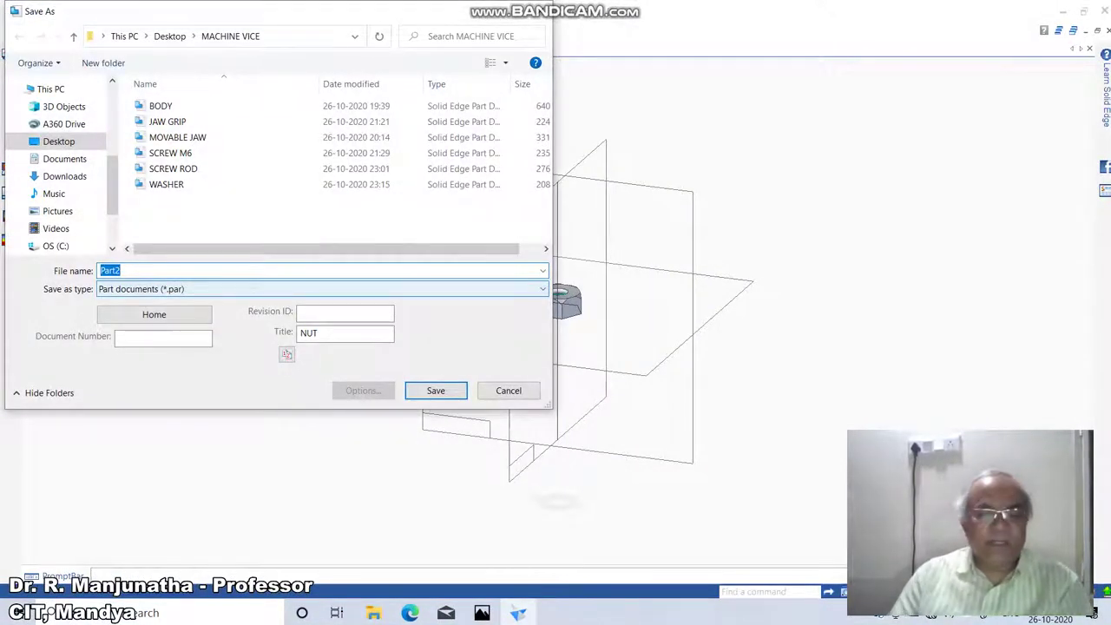
pyautogui.write('NUT')
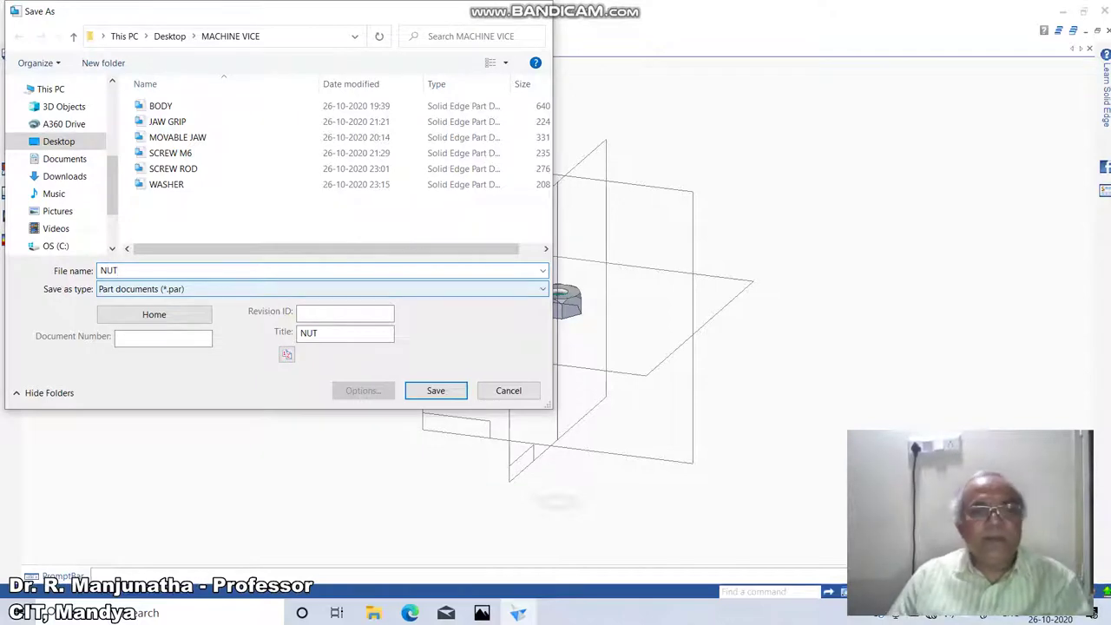
pyautogui.press('Return')
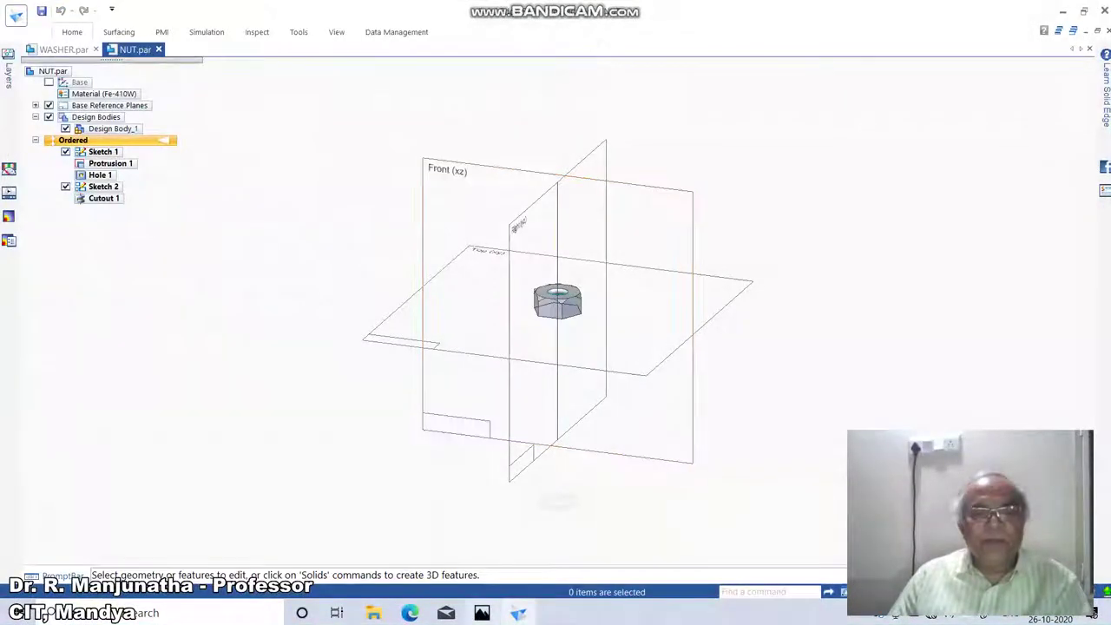